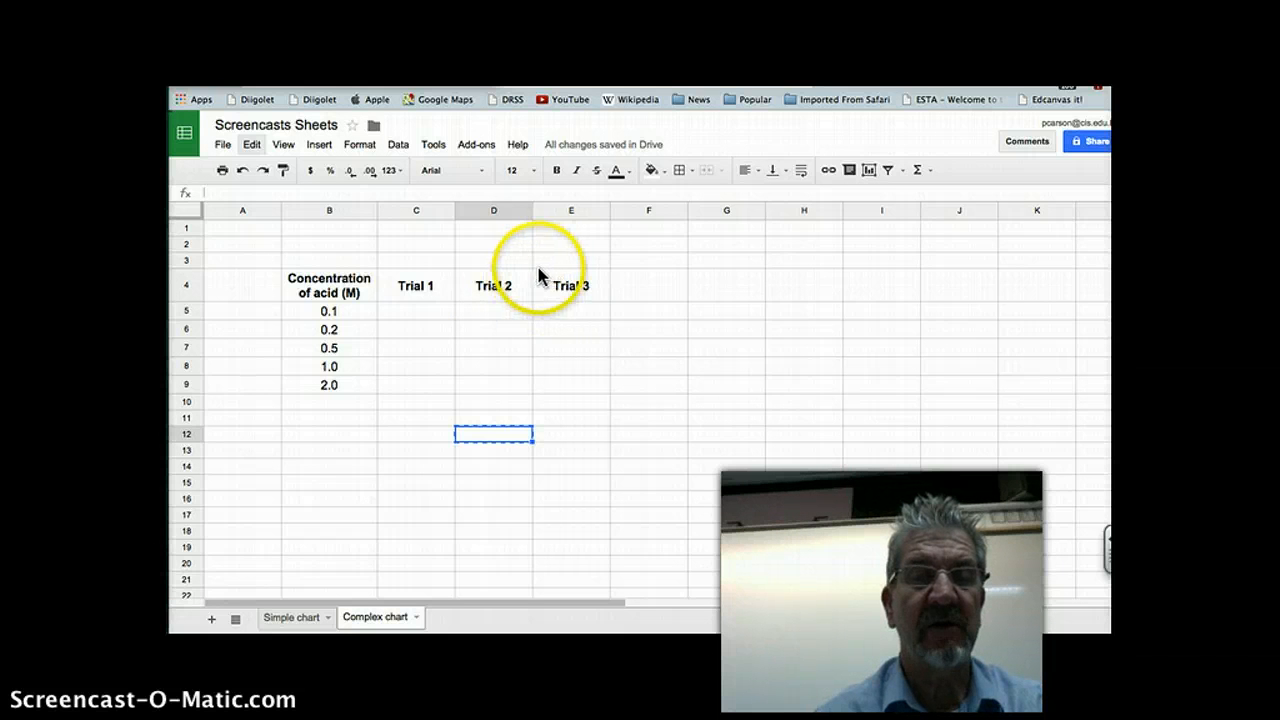
Enter the heading "Time taken for a 0.5g piece of Mg to fully react (s)" in cell C3 above Trial 1.
left_click(410, 262)
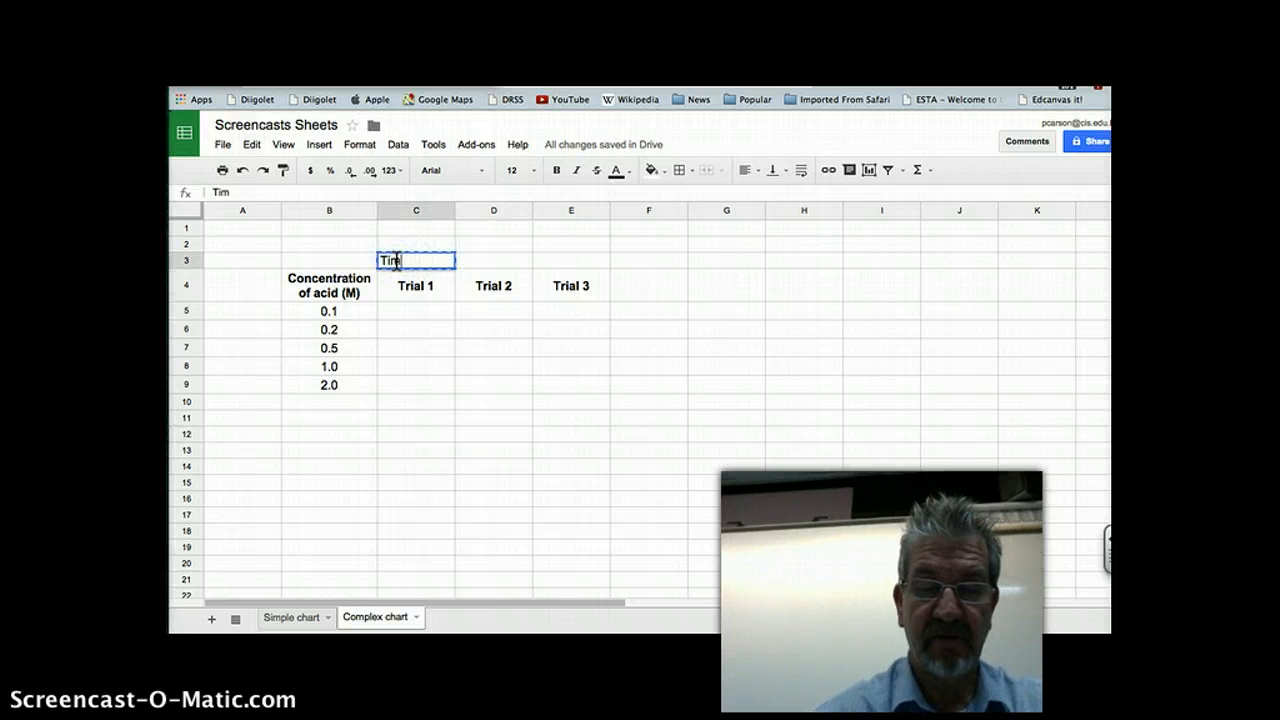
type("Time taken for a 0.5")
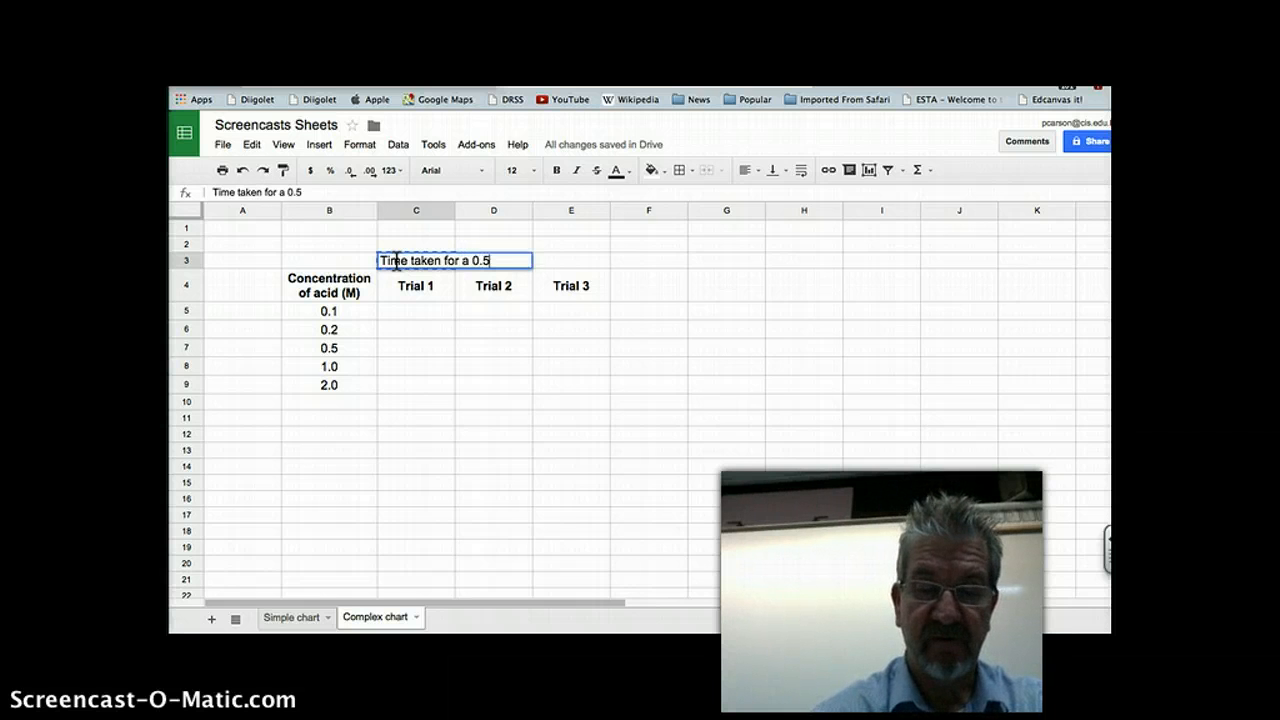
type("g piece of Mg t")
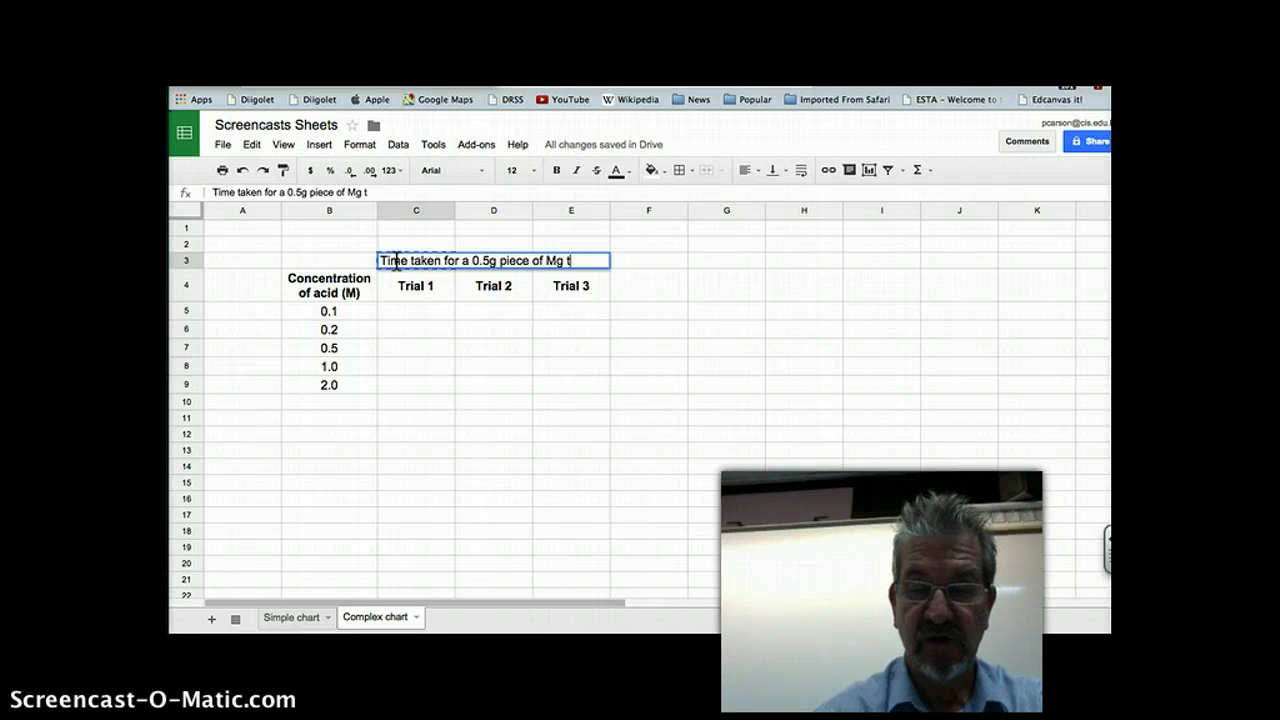
type("lly react (s")
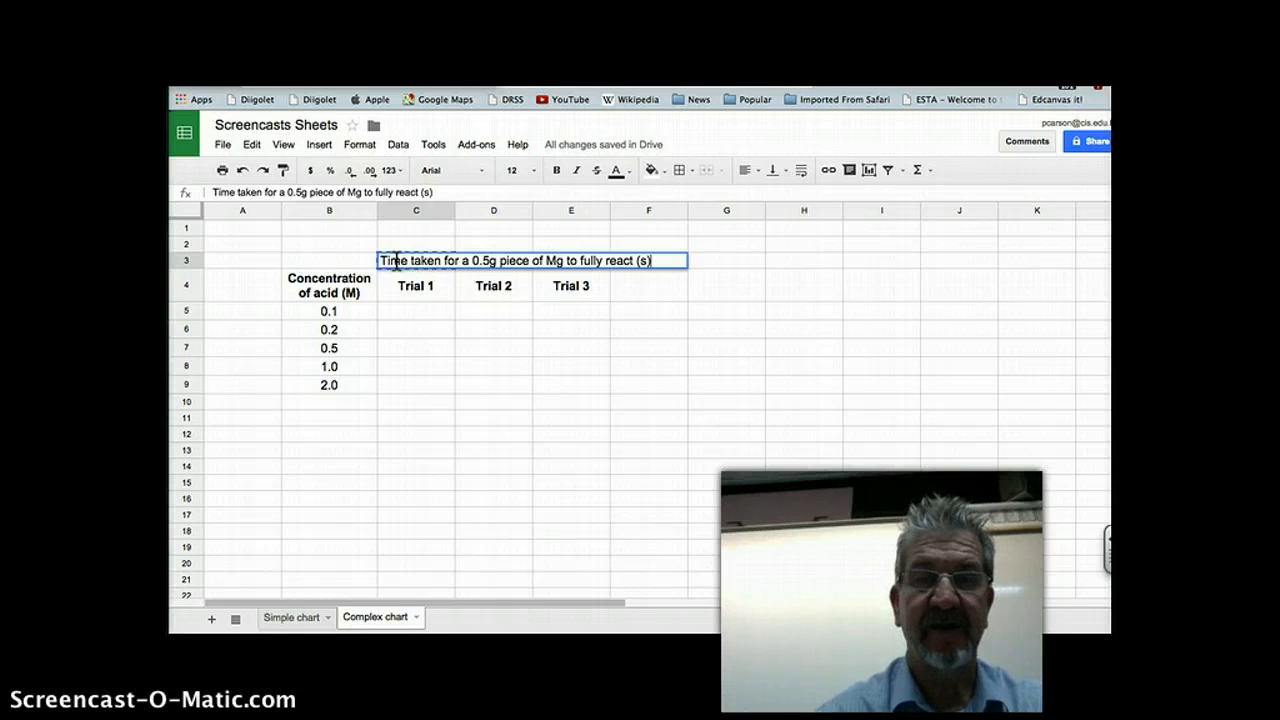
left_click(627, 365)
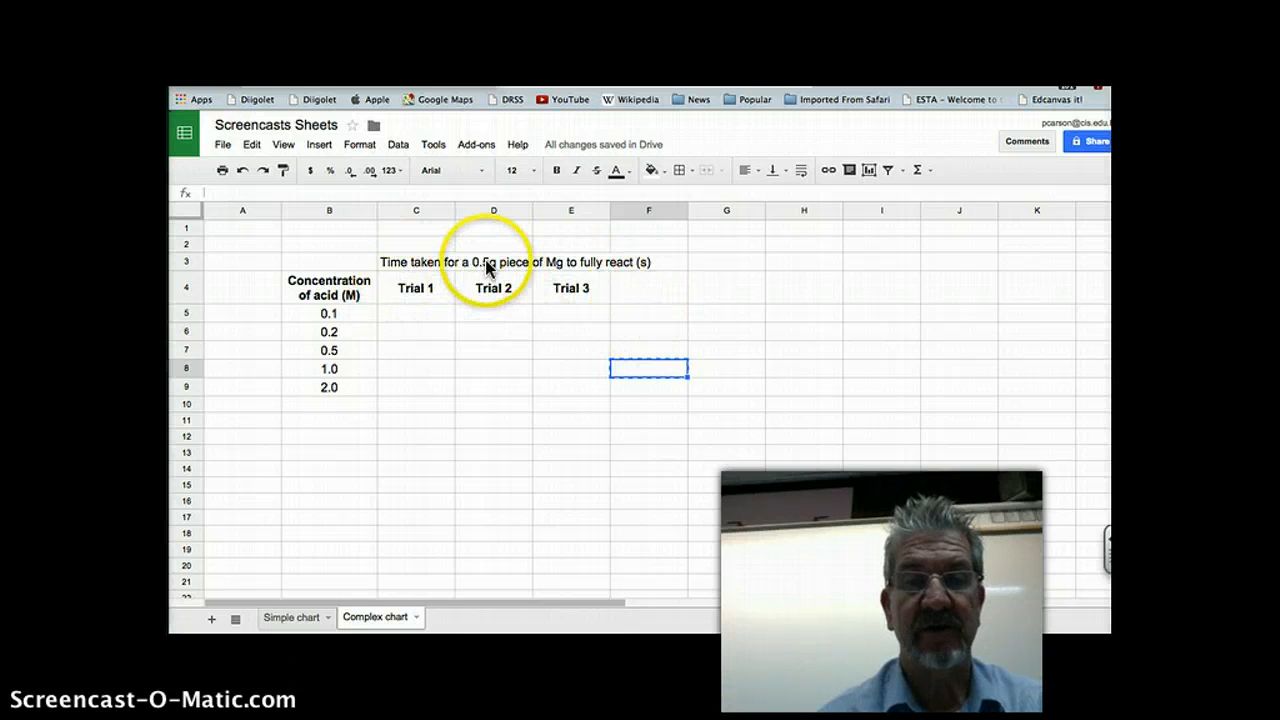
Merge cells C3:F3 holding the time-taken heading, and make the heading centred and bold.
left_click(403, 260)
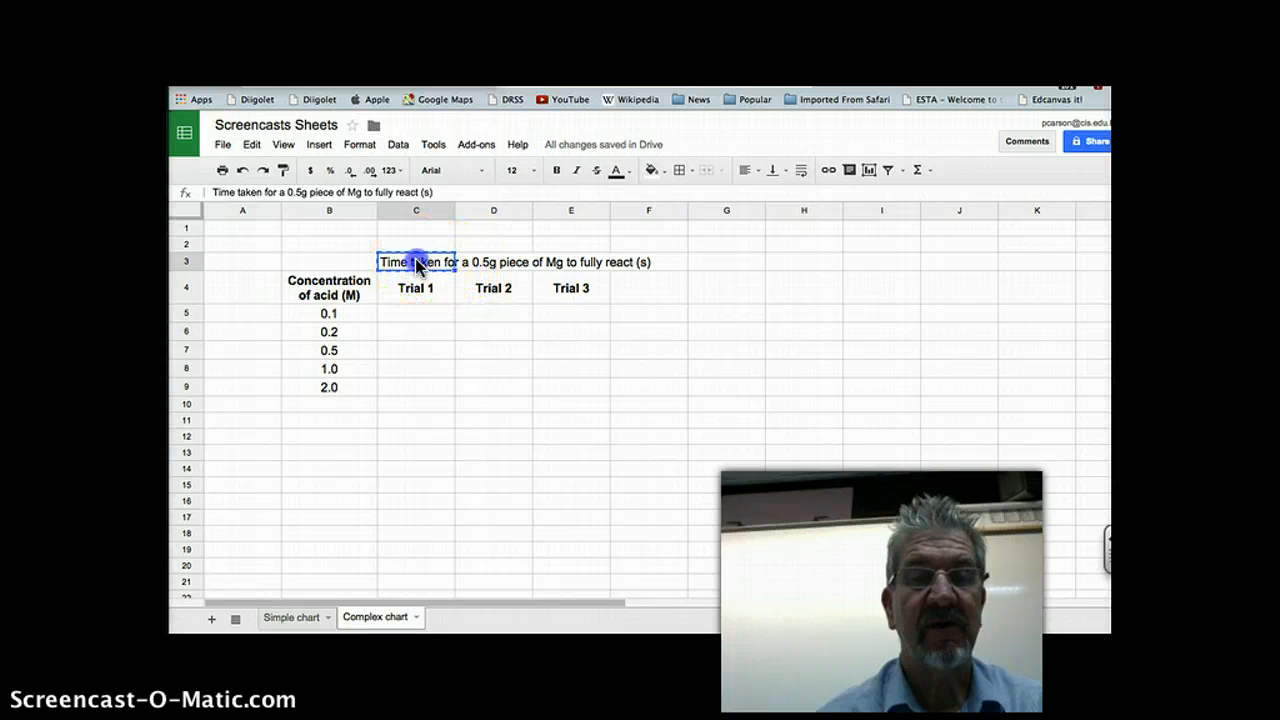
key("super+c")
left_click_drag(466, 268, 629, 265)
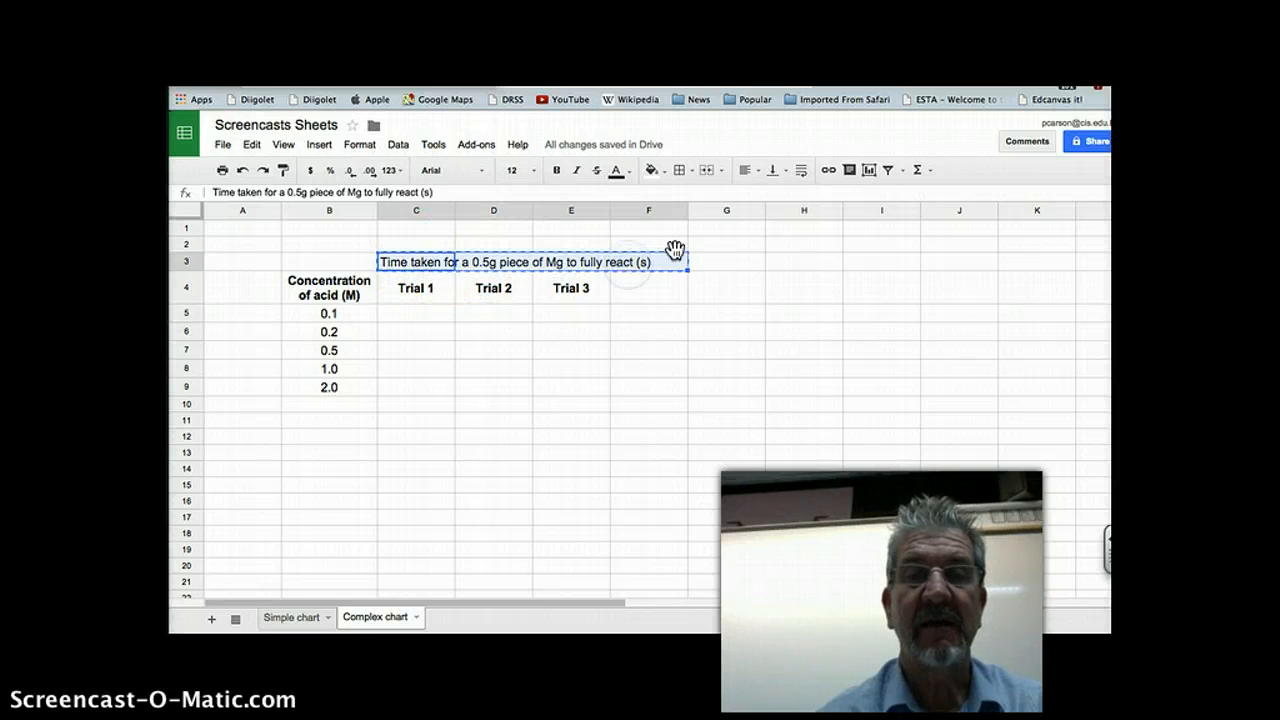
left_click(709, 170)
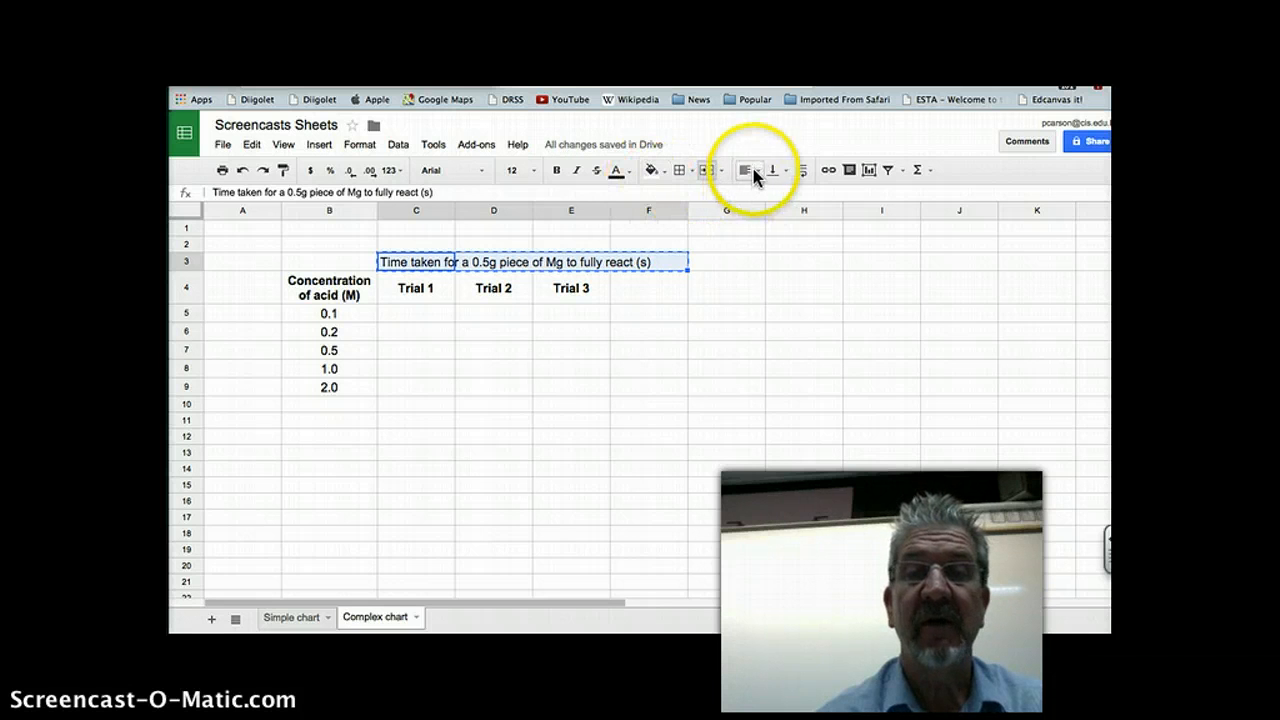
left_click(757, 169)
left_click(771, 196)
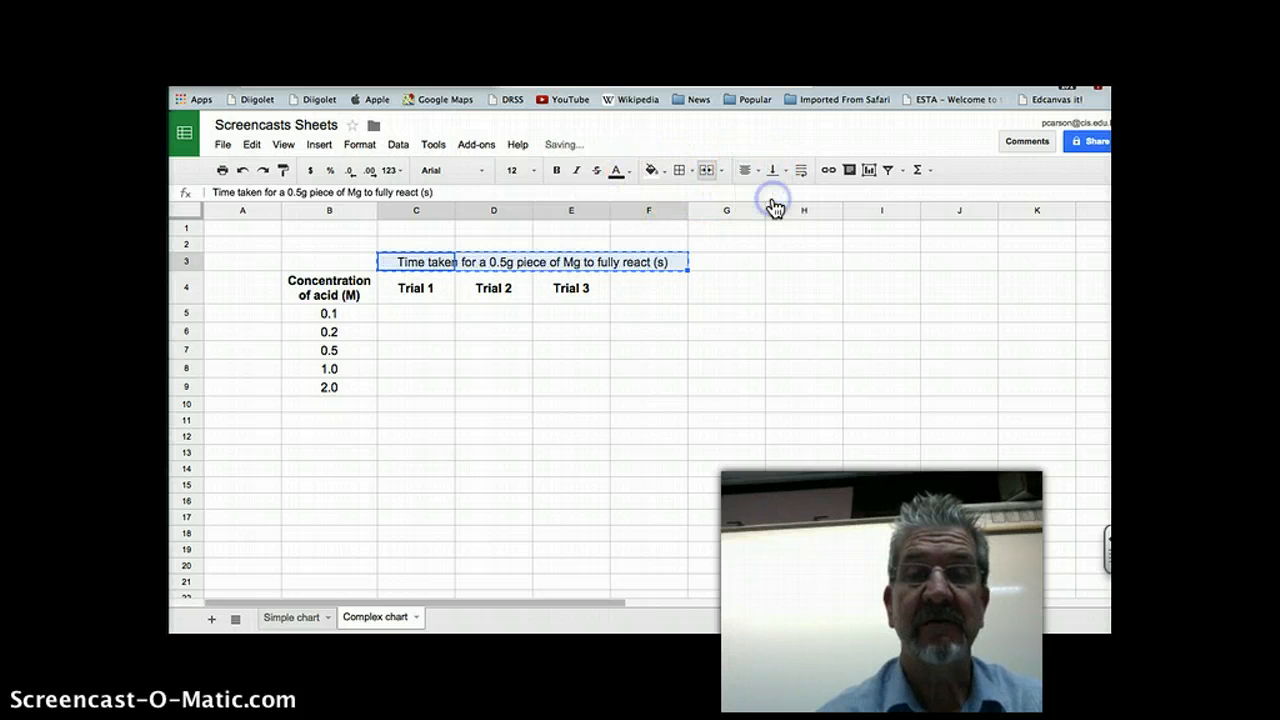
left_click(557, 171)
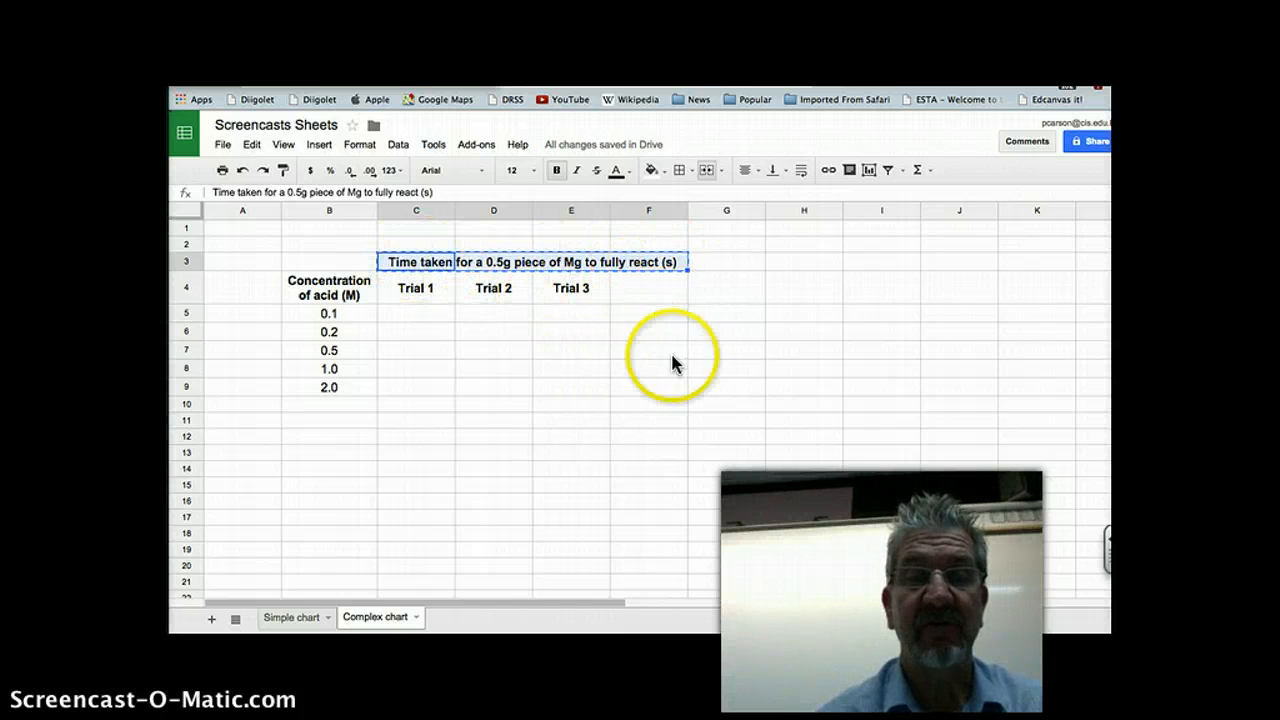
left_click(599, 462)
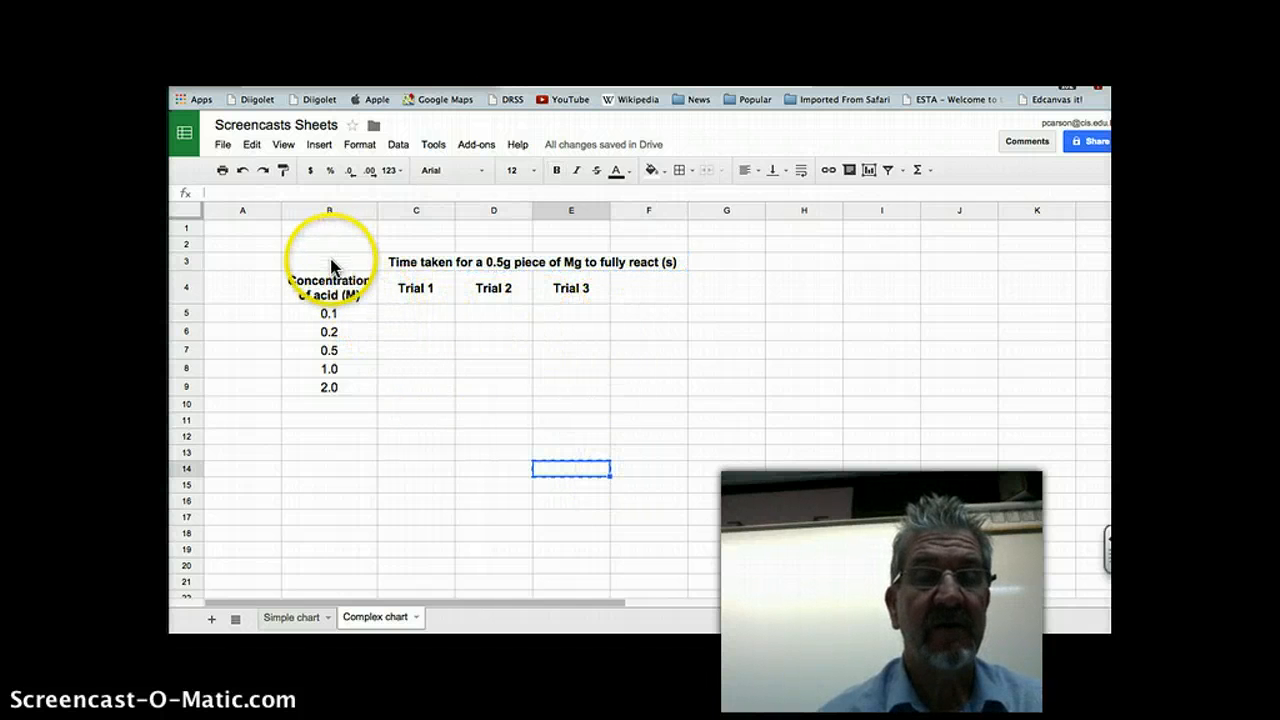
Merge the "Concentration of acid (M)" header with the empty cell above it, B3:B4.
left_click_drag(331, 262, 333, 286)
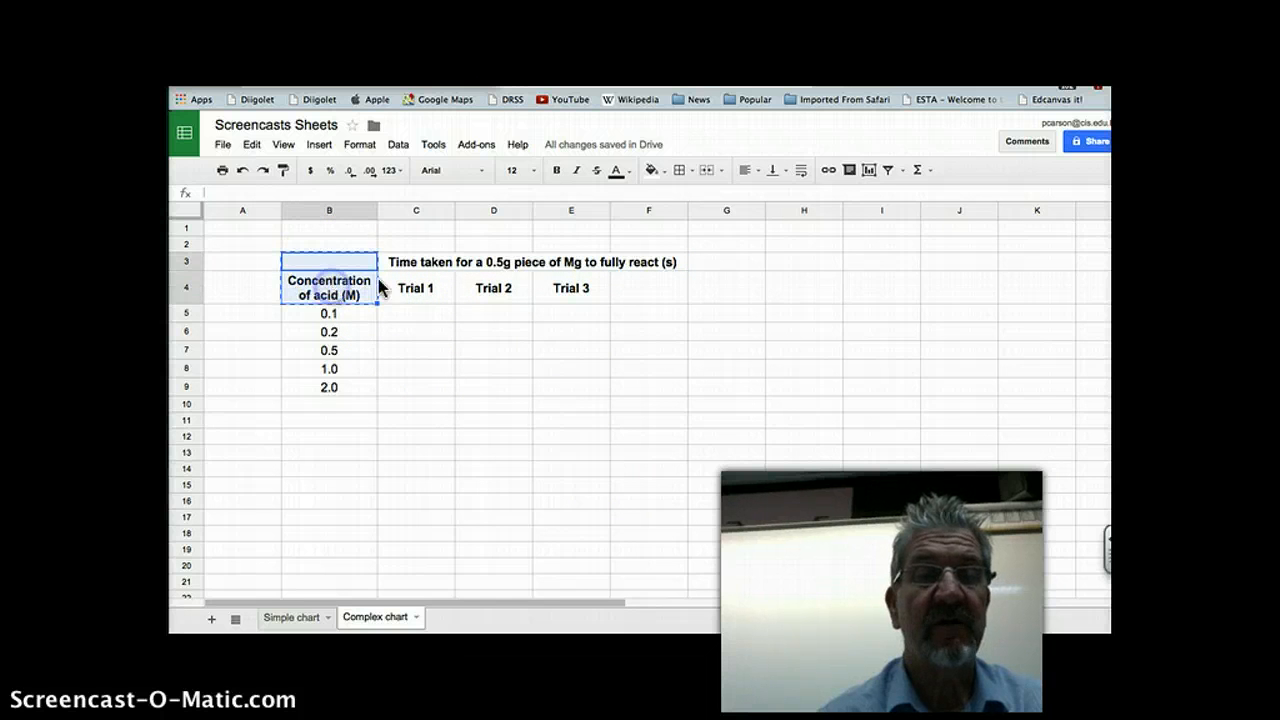
left_click(705, 172)
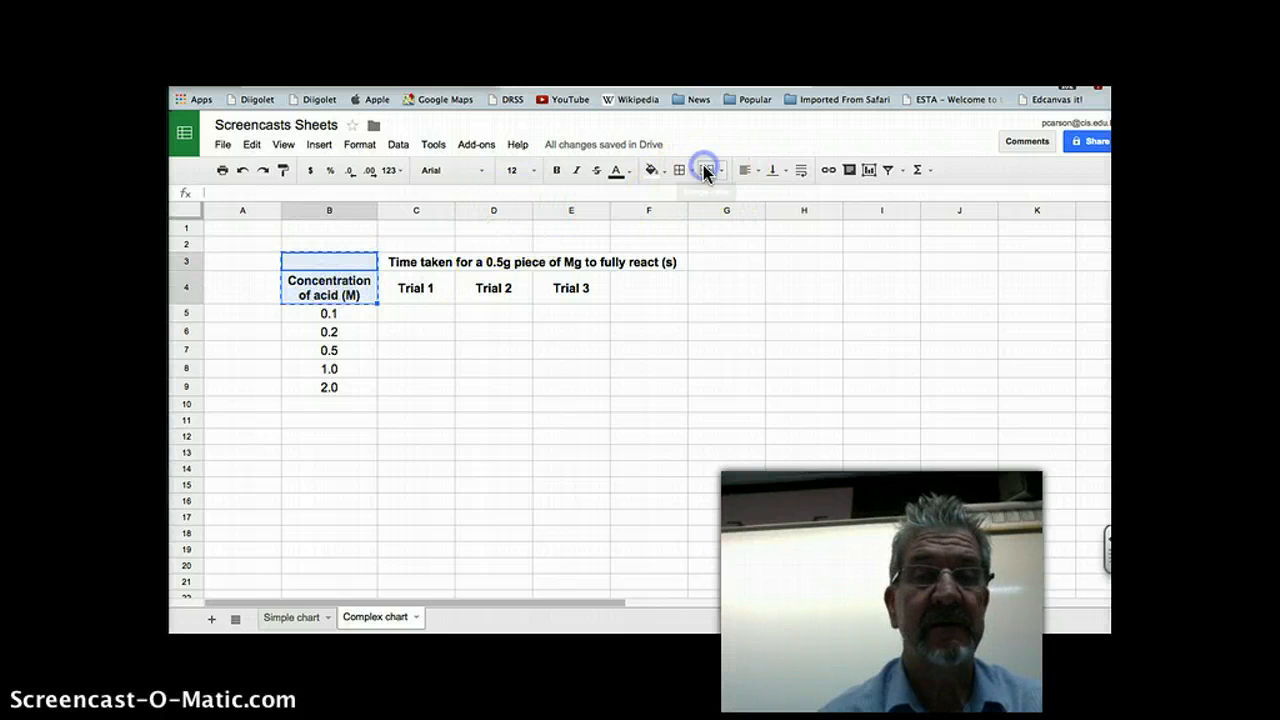
left_click(734, 342)
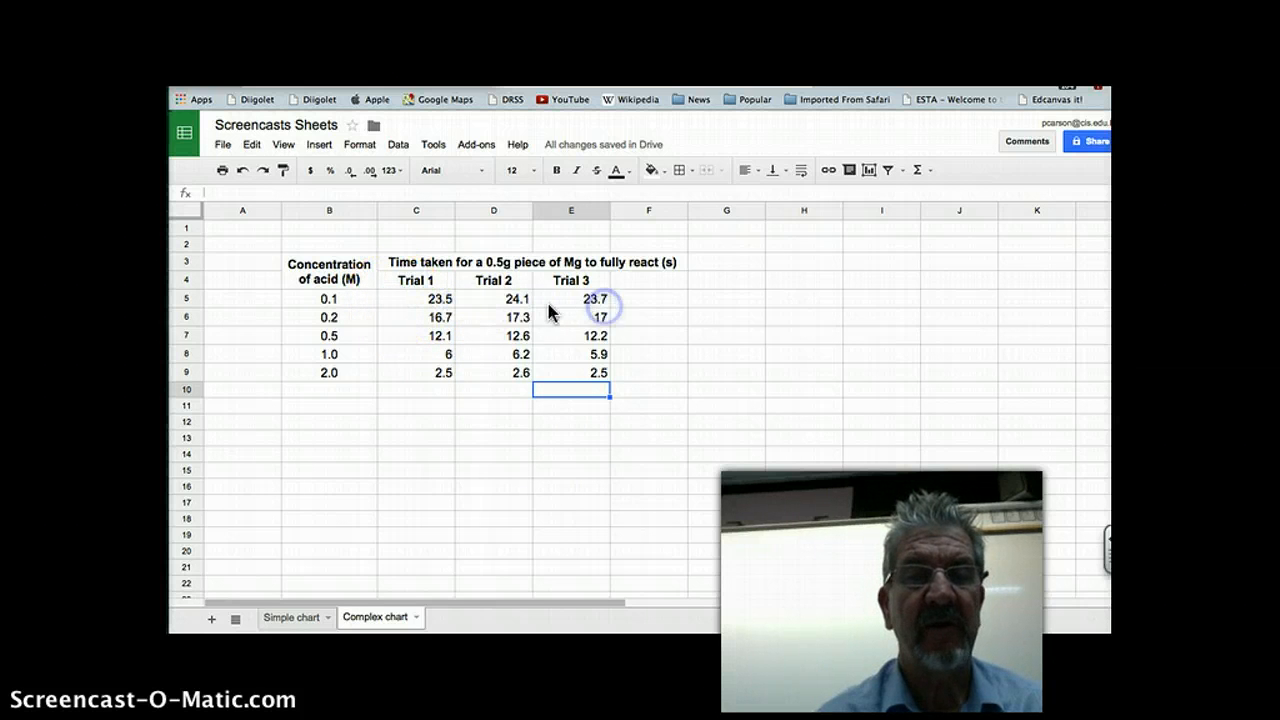
Centre the trial results in C5:E9 horizontally.
left_click(414, 298)
left_click_drag(414, 297, 593, 371)
key("ctrl+c")
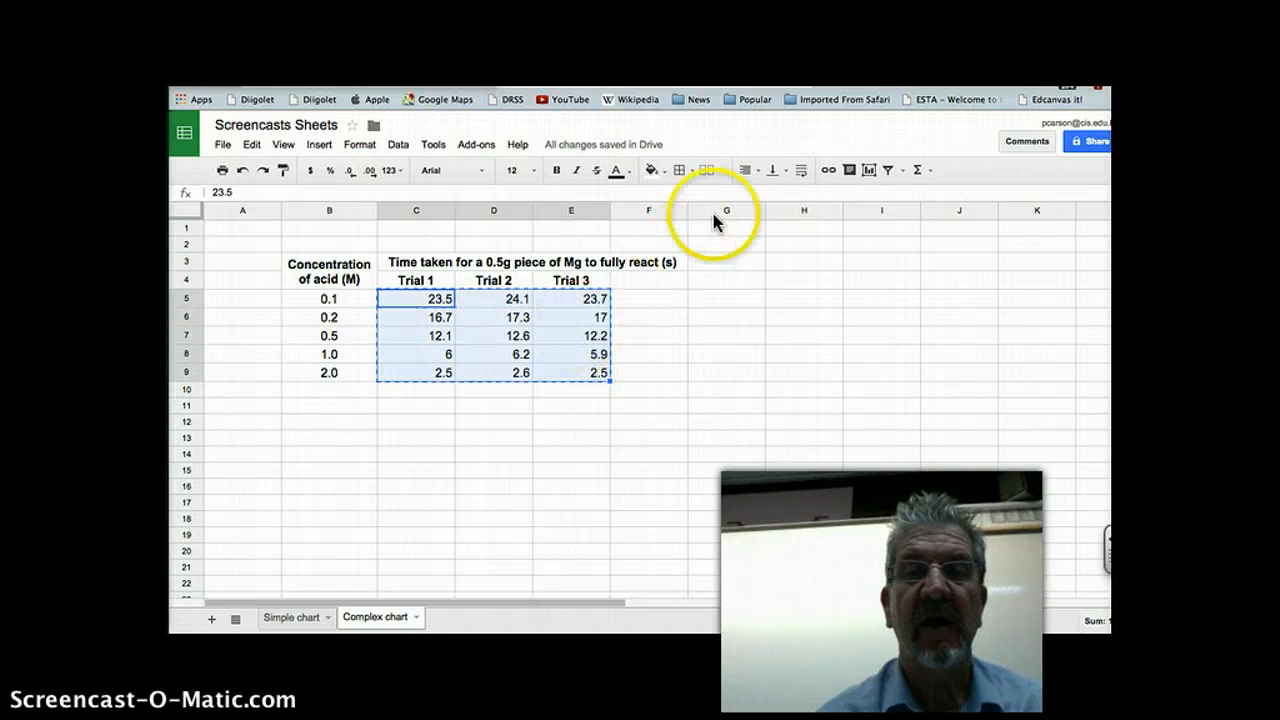
left_click(752, 172)
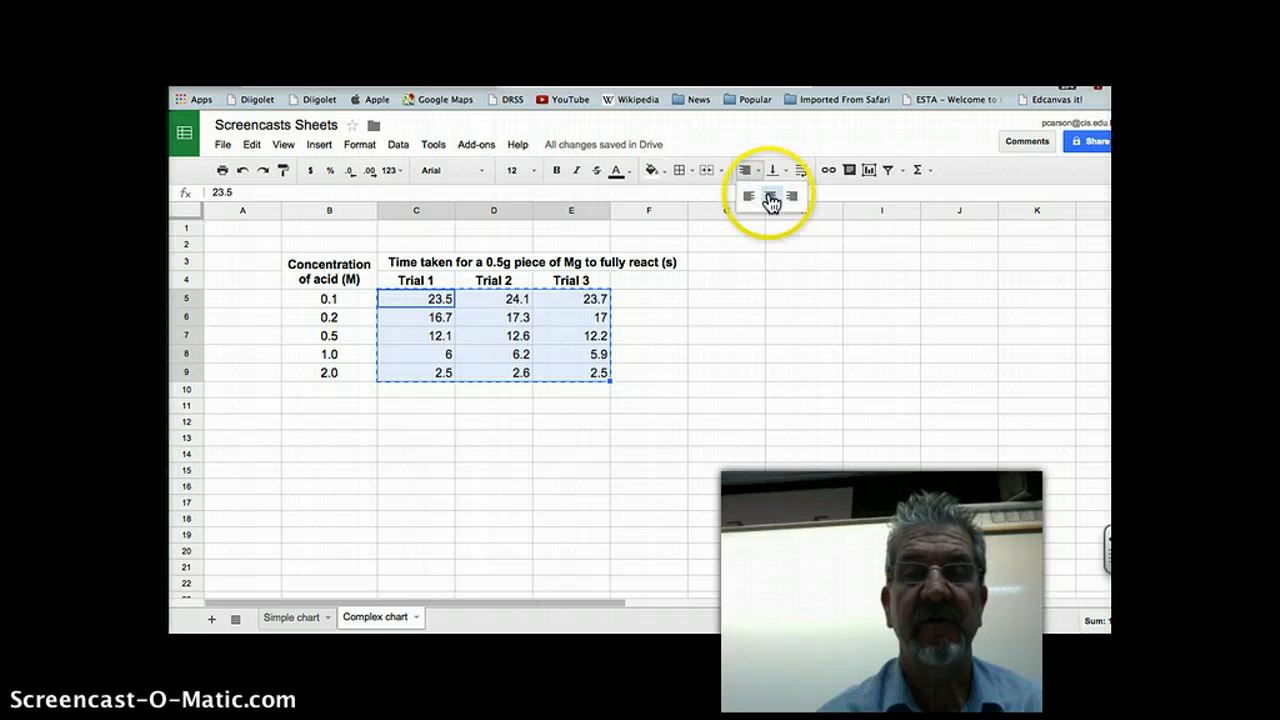
left_click(770, 199)
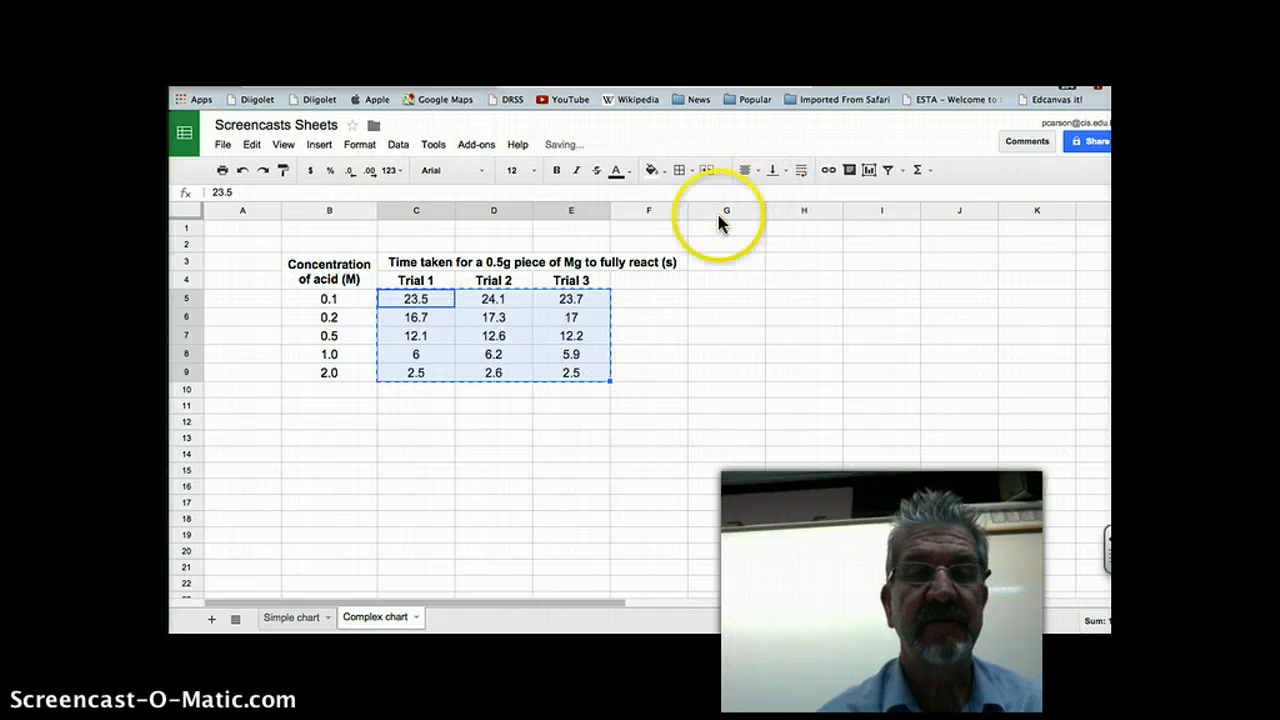
Format the trial results in C5:E9 to show one decimal place.
left_click(373, 172)
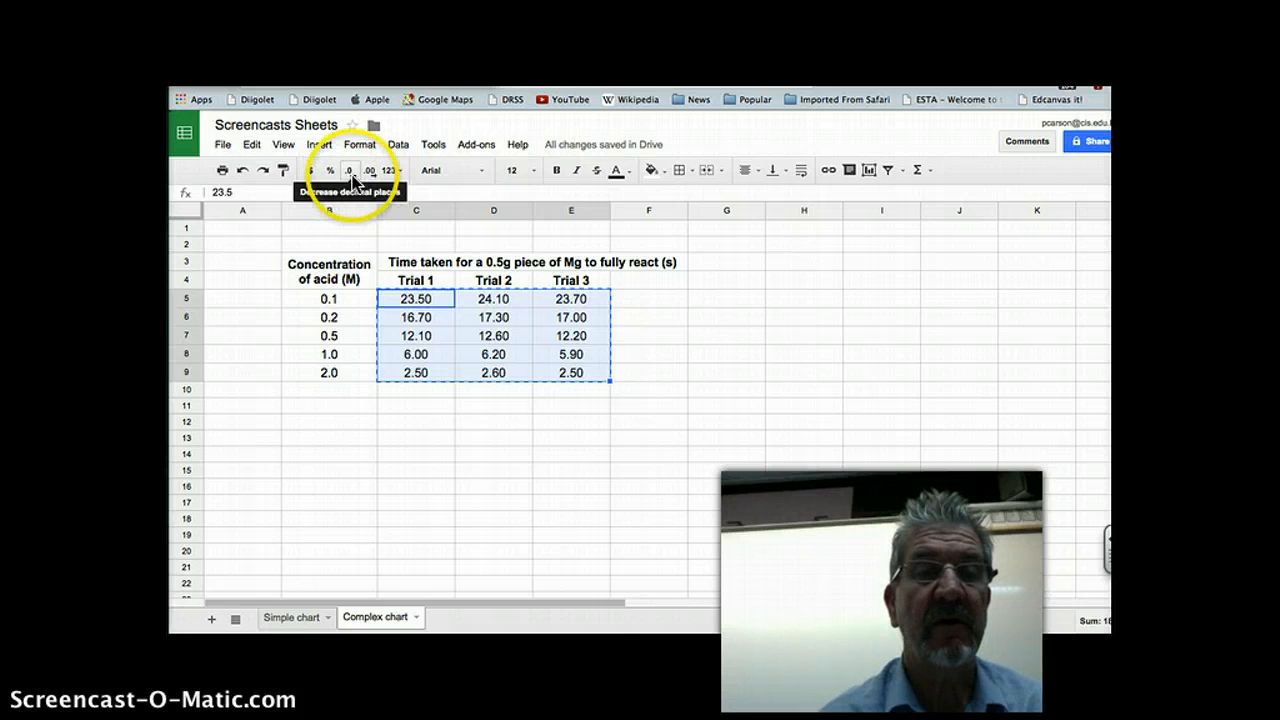
left_click(352, 177)
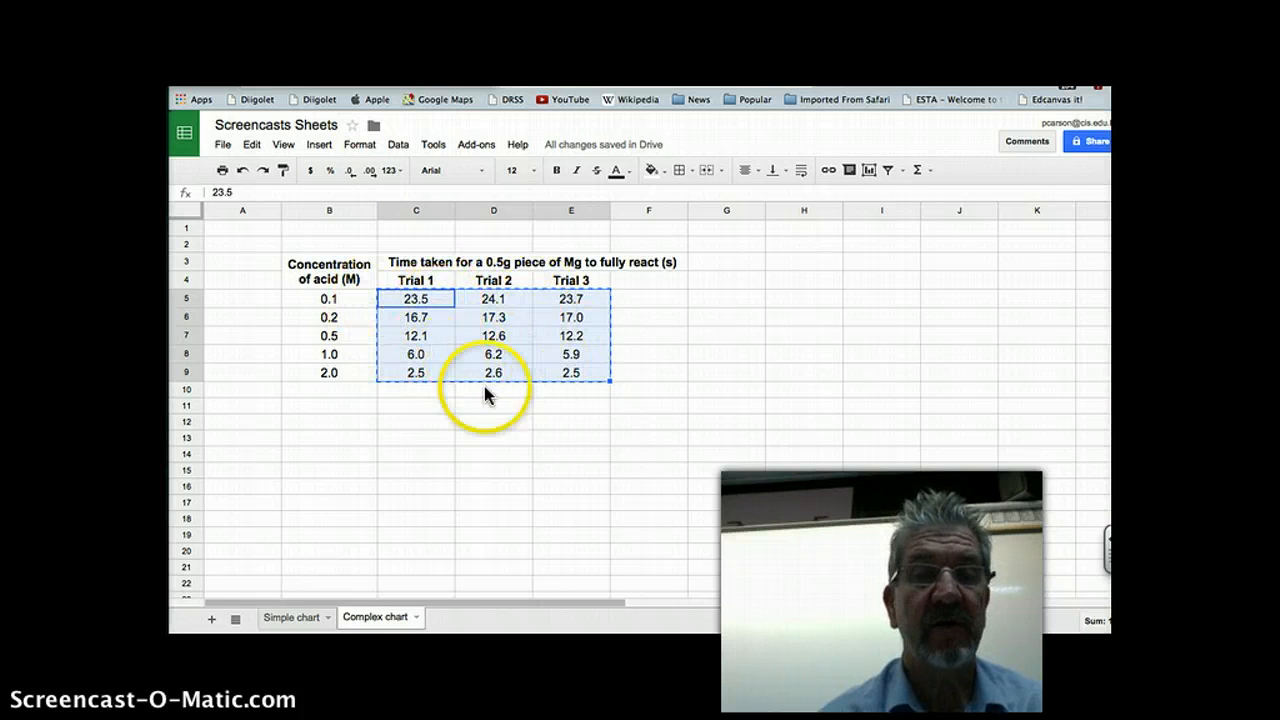
left_click(511, 423)
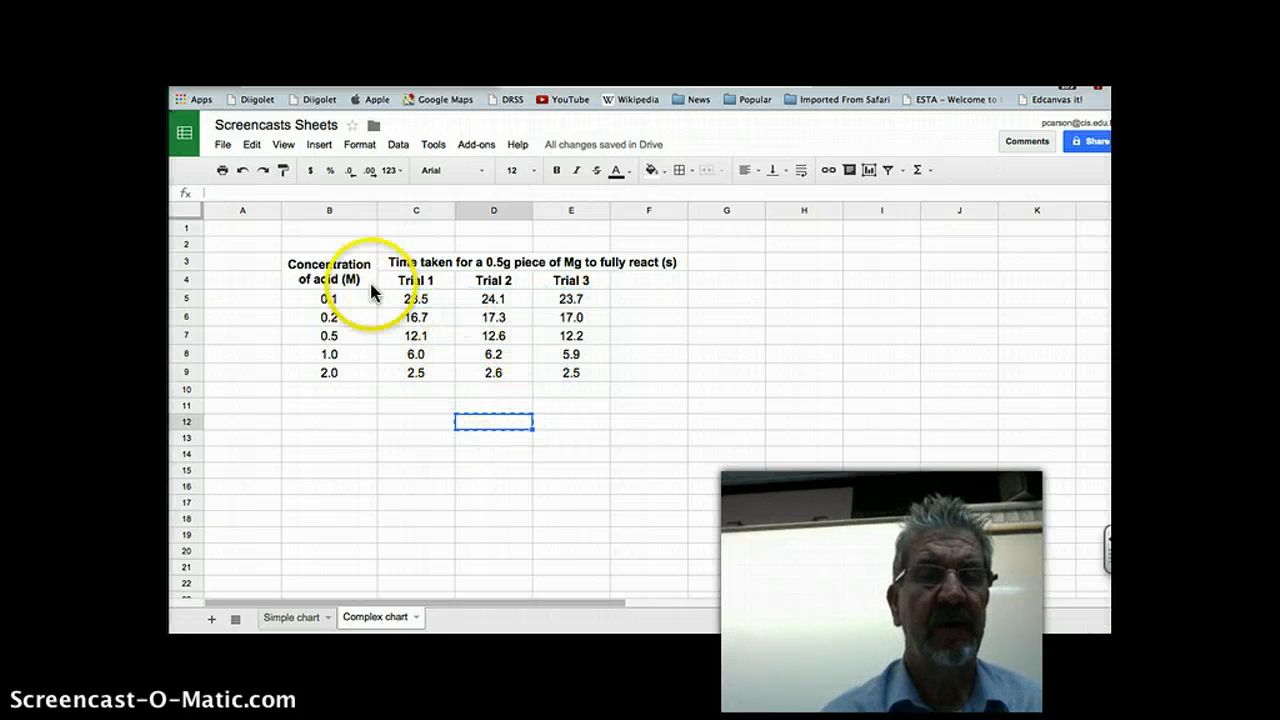
Enter the column header "Average" in cell F4, beside Trial 3.
left_click(640, 282)
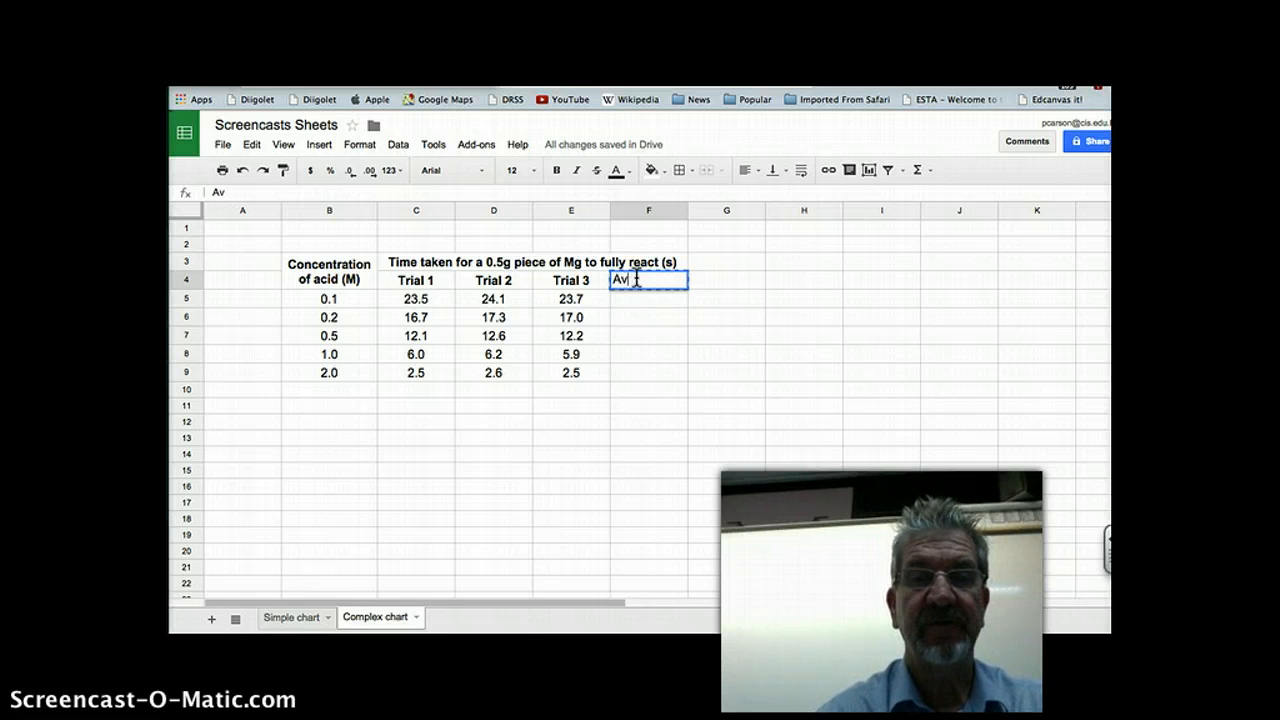
type("erage")
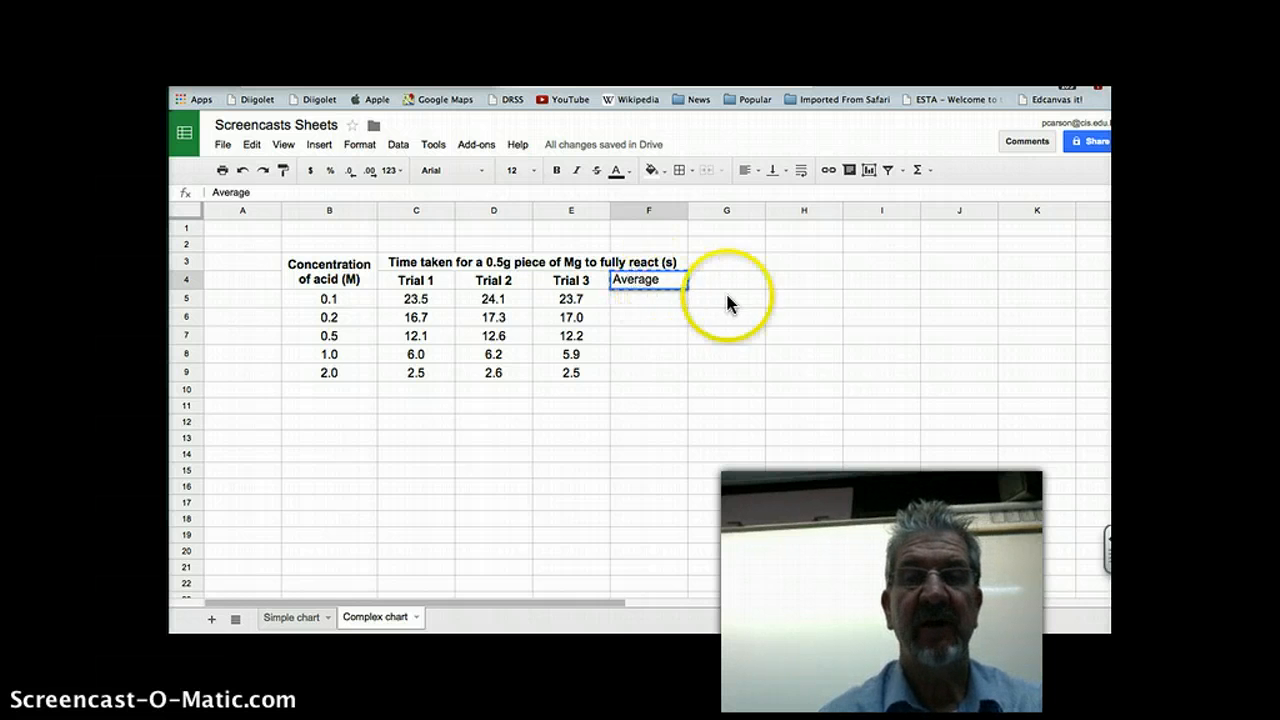
left_click(737, 297)
Make the Average header in F4 bold, centre it horizontally and set its vertical alignment to middle.
left_click(652, 281)
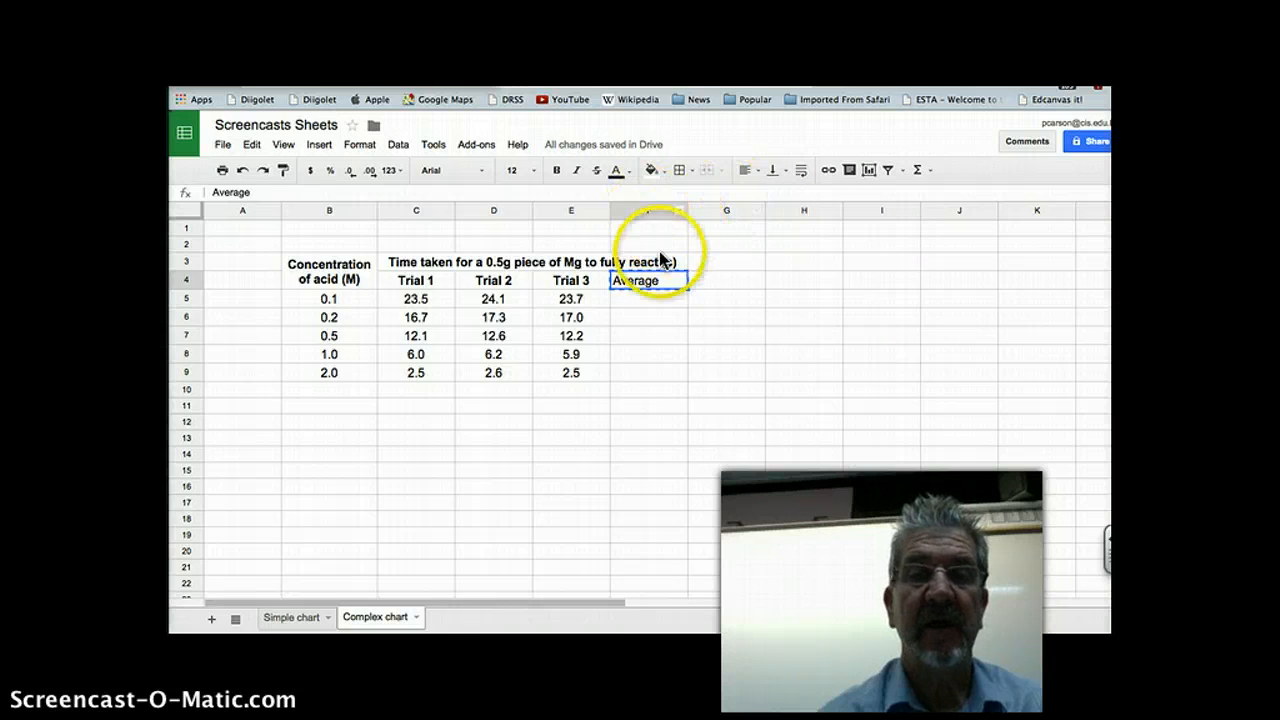
left_click(558, 170)
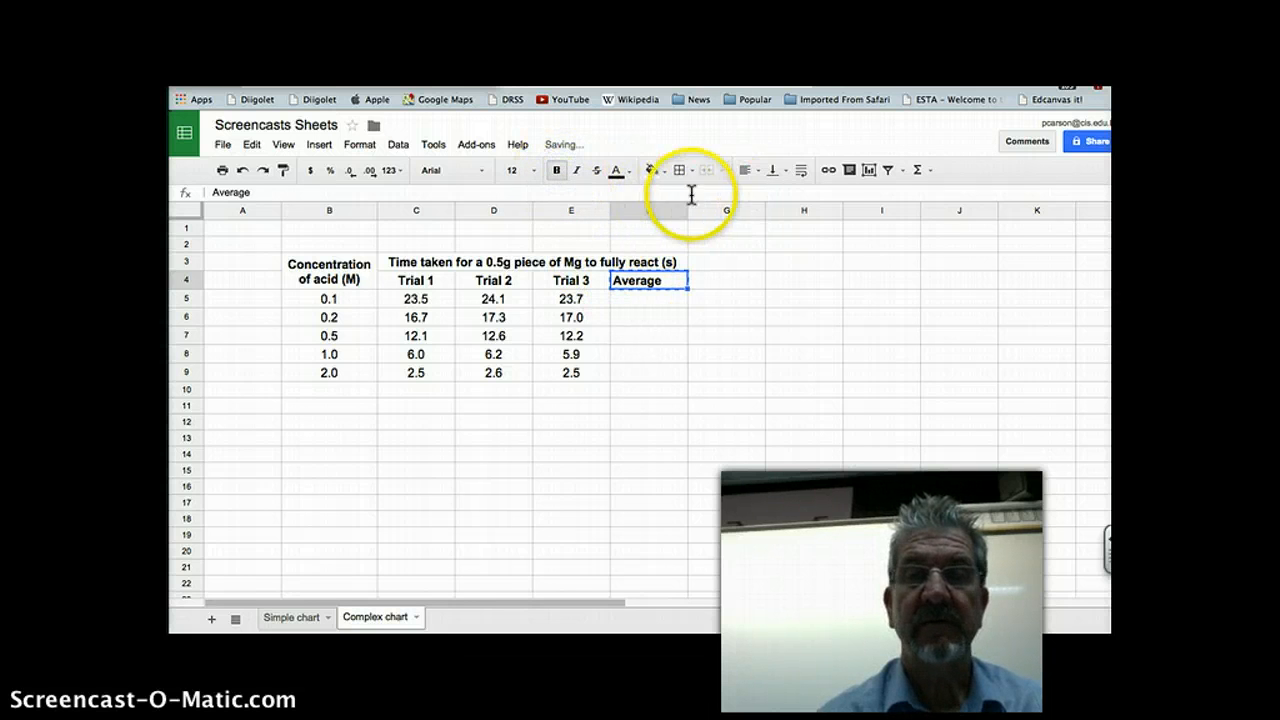
left_click(757, 172)
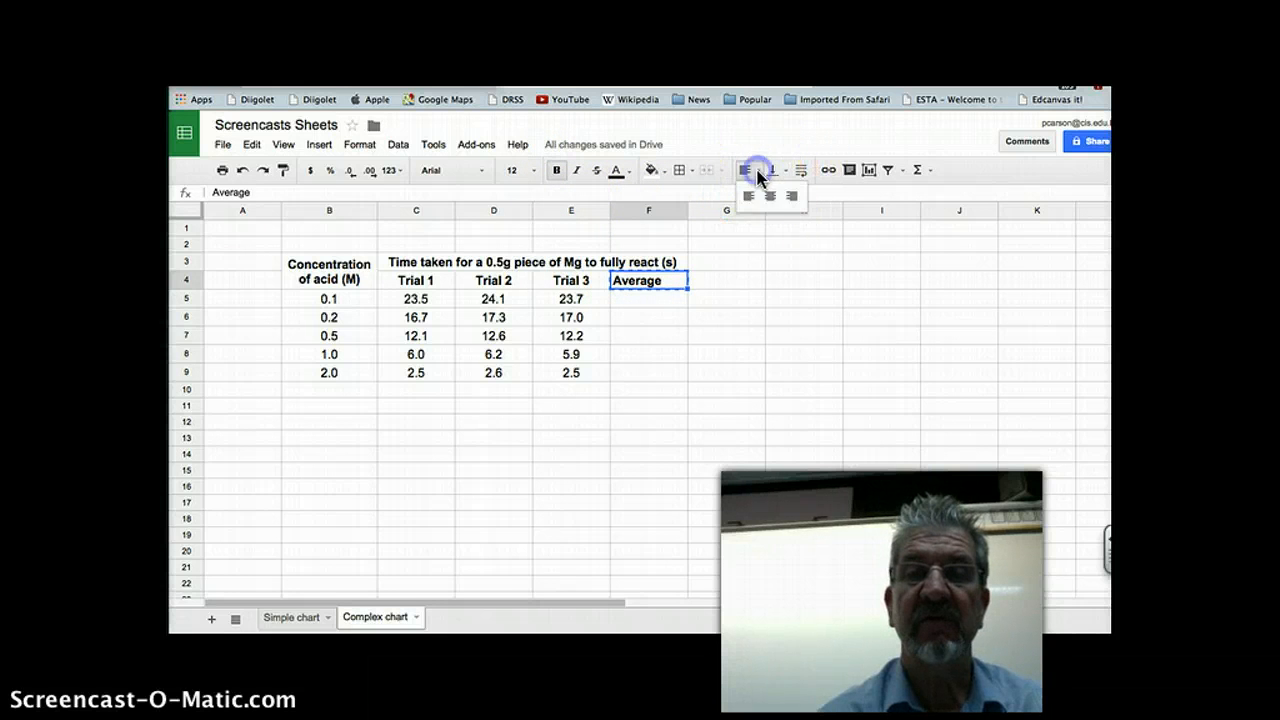
left_click(770, 196)
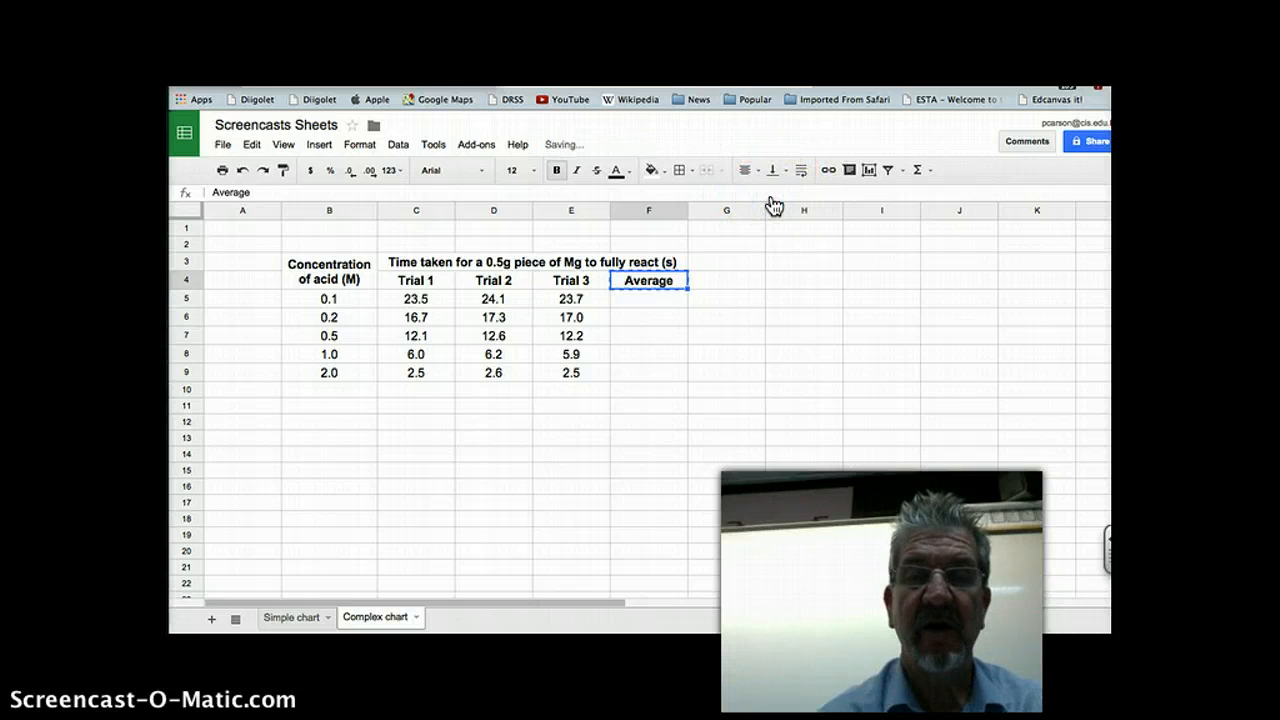
left_click(783, 170)
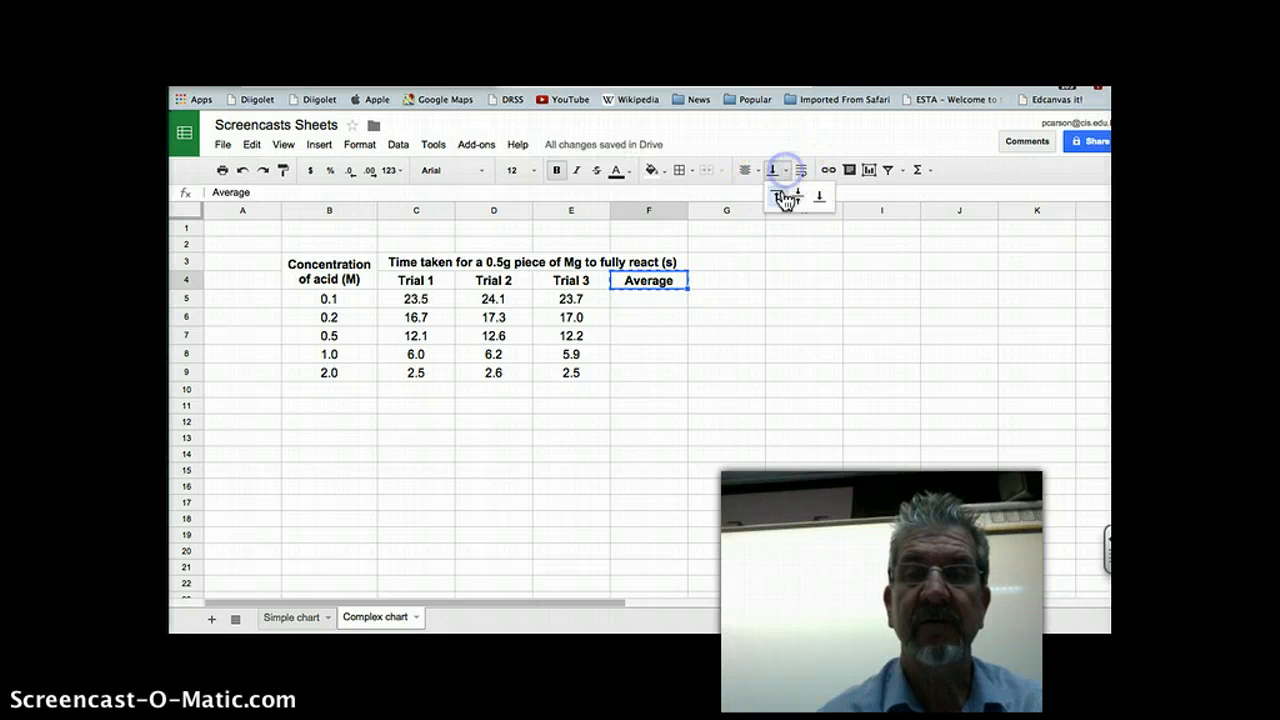
left_click(801, 198)
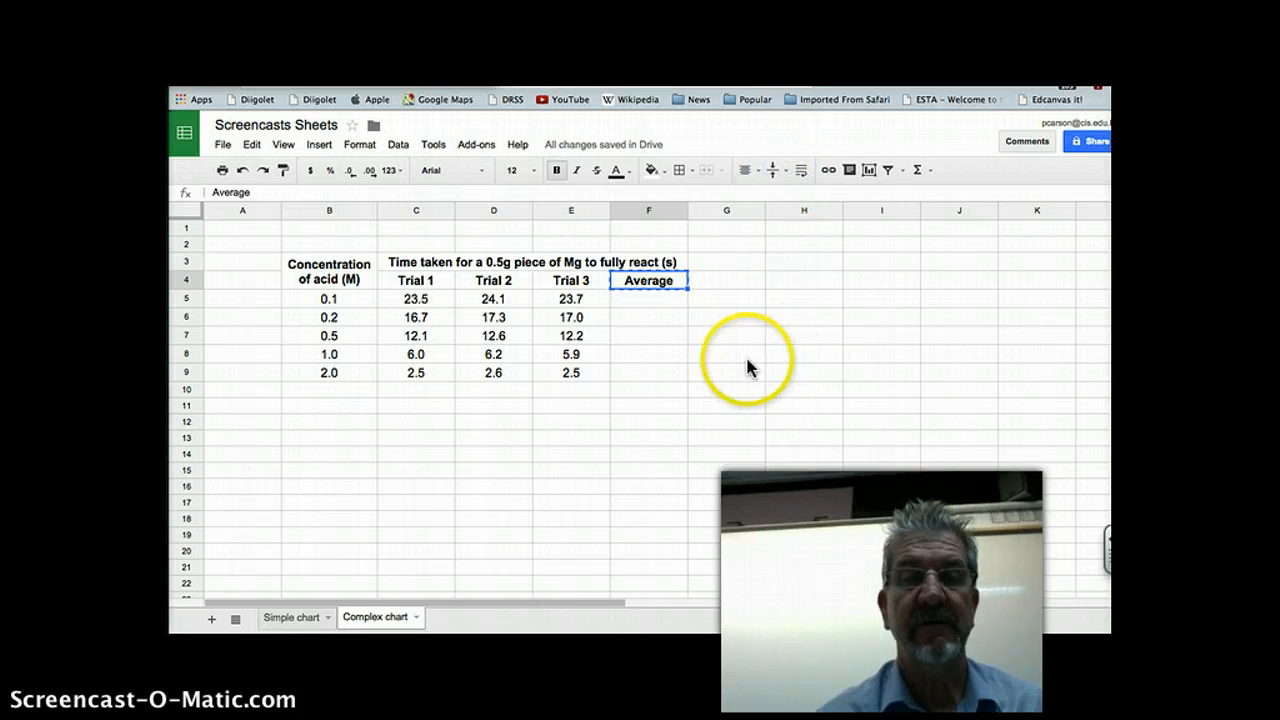
left_click(727, 334)
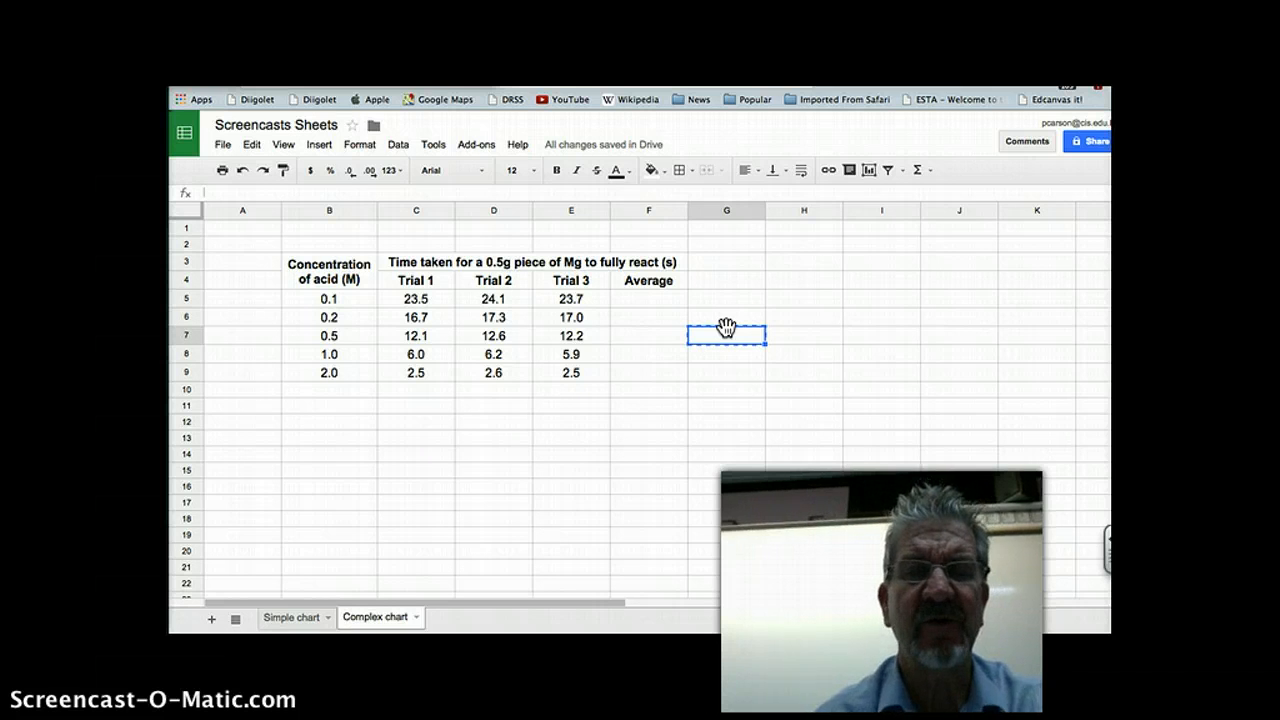
Calculate the average of the three 0.1 M trials in F5 with the formula =AVERAGE(C5:E5).
left_click(619, 296)
double_click(619, 296)
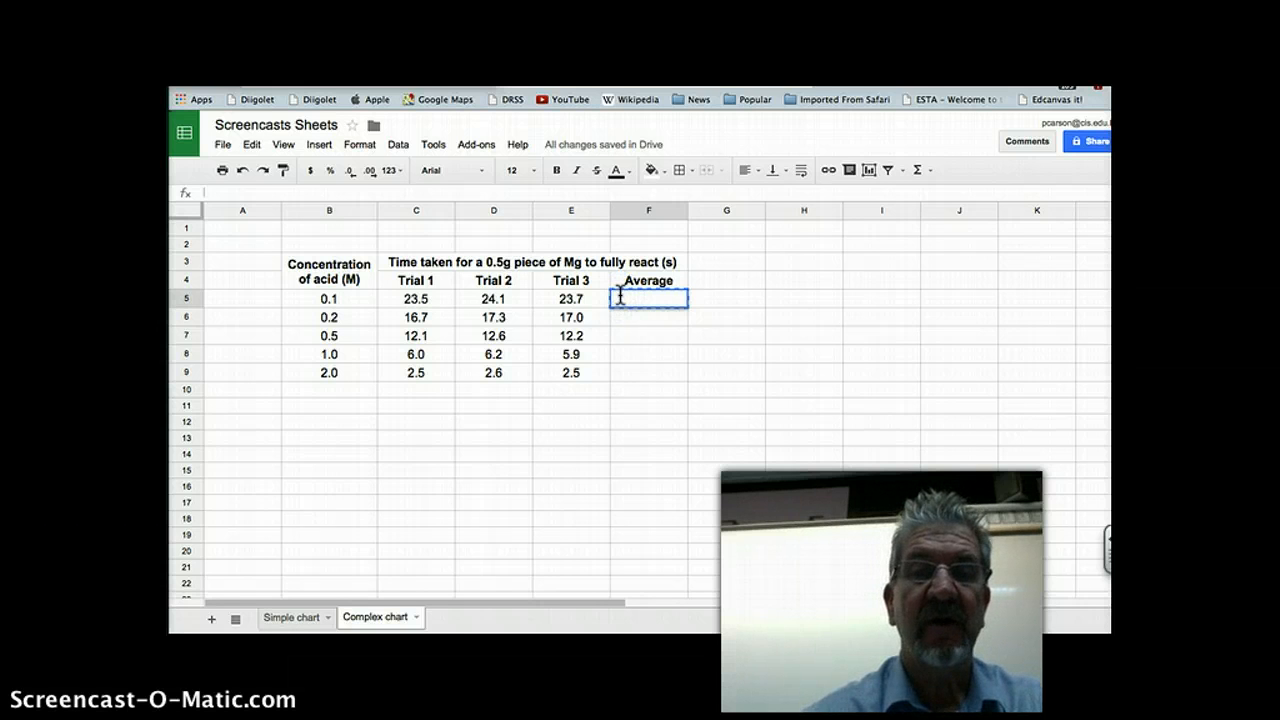
type("=")
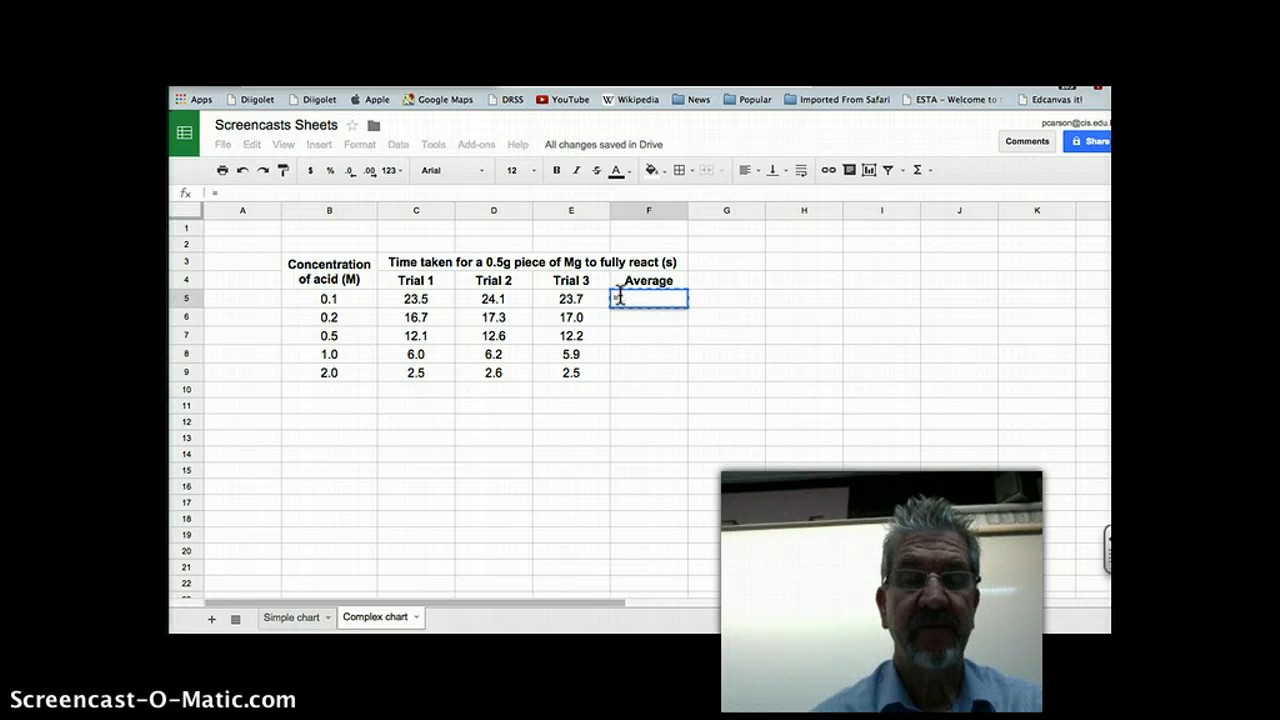
type("a")
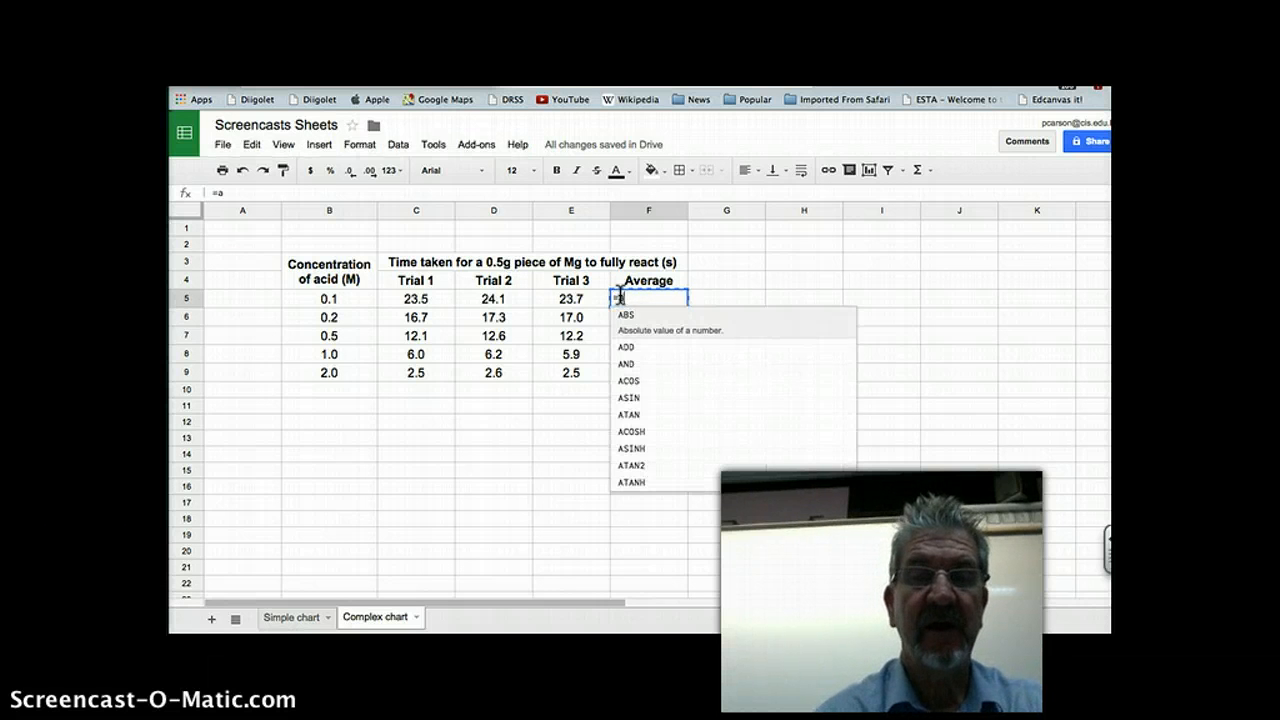
type("v")
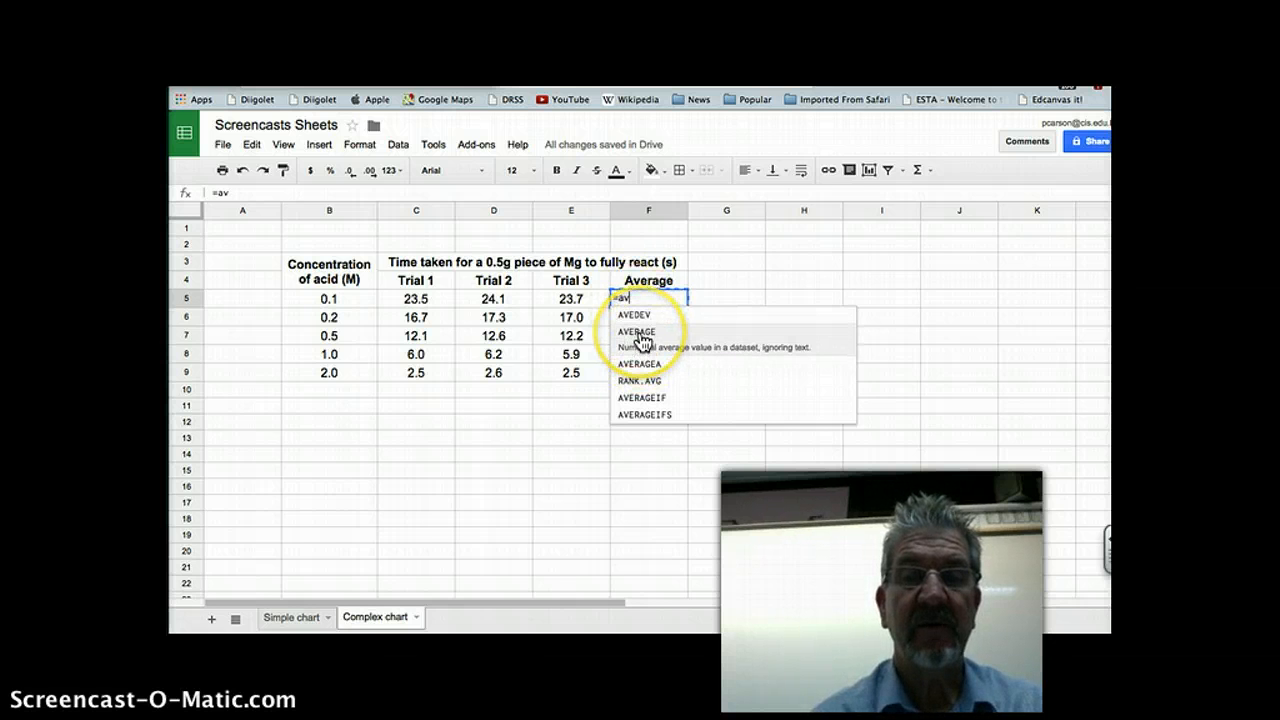
left_click(640, 337)
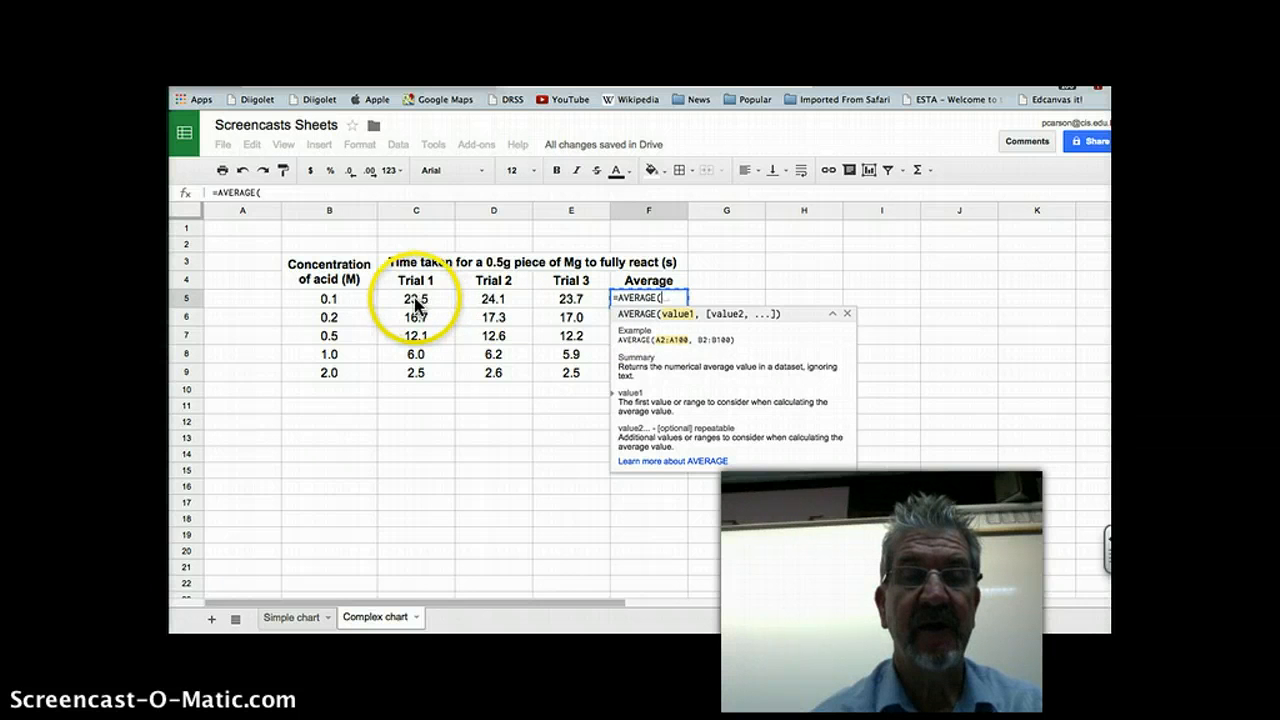
left_click_drag(416, 302, 549, 302)
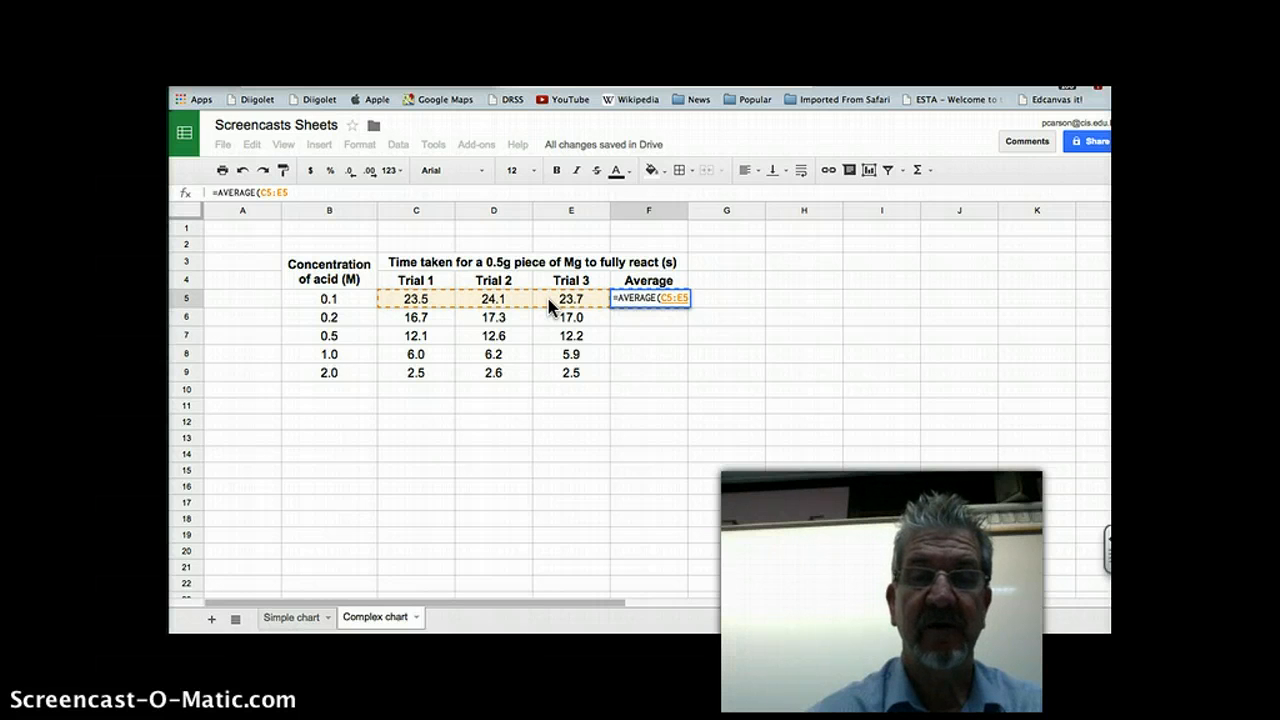
type(")")
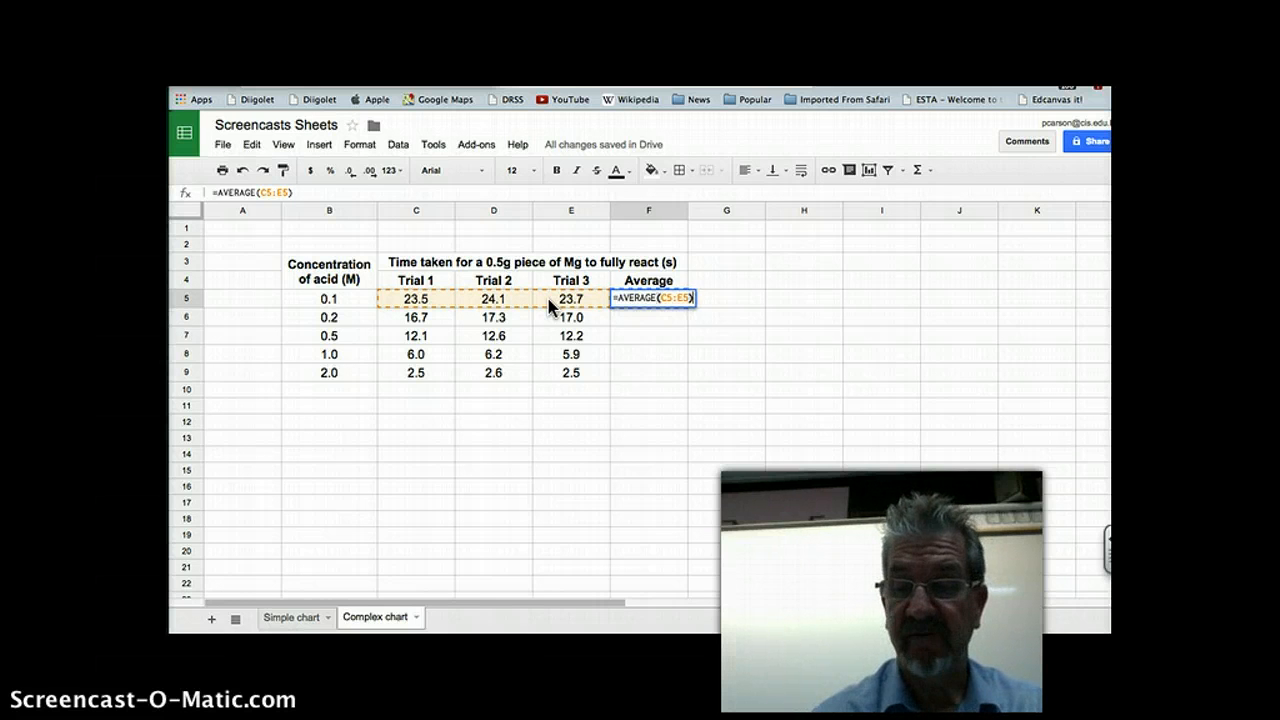
key("Return")
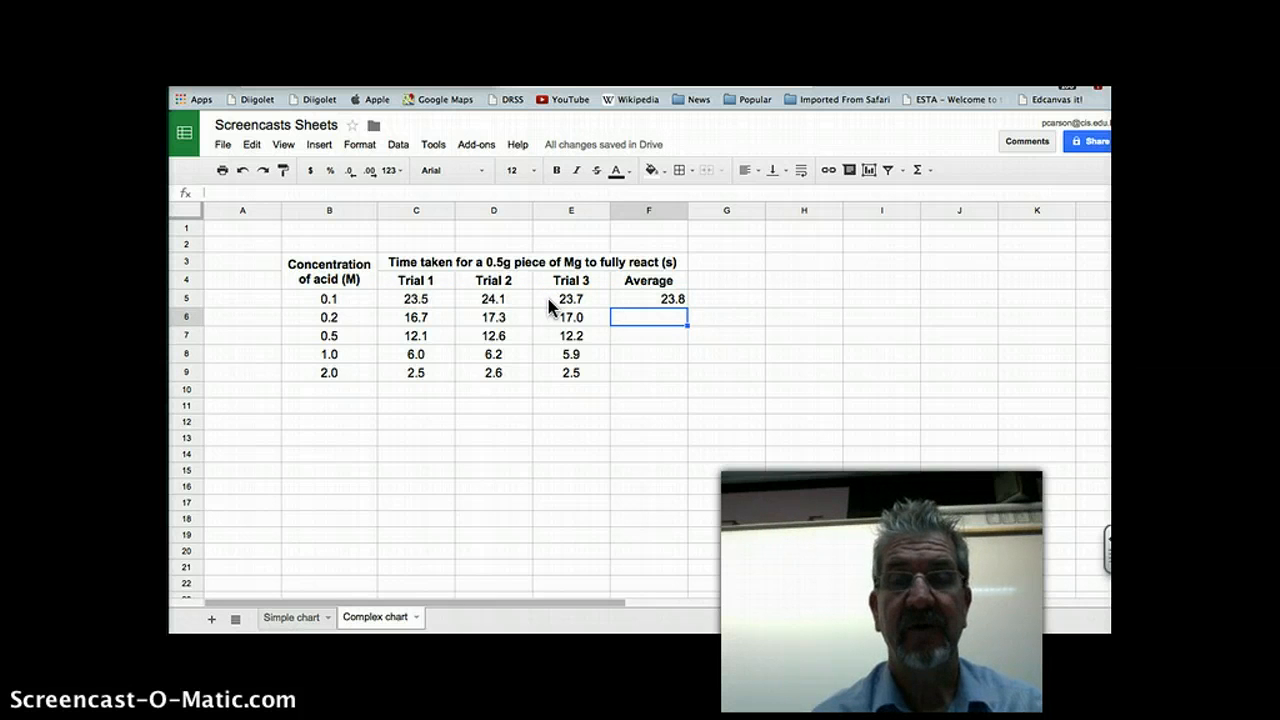
Fill the average formula from F5 down through F9 for the remaining acid concentrations.
left_click(650, 300)
key("ctrl+c")
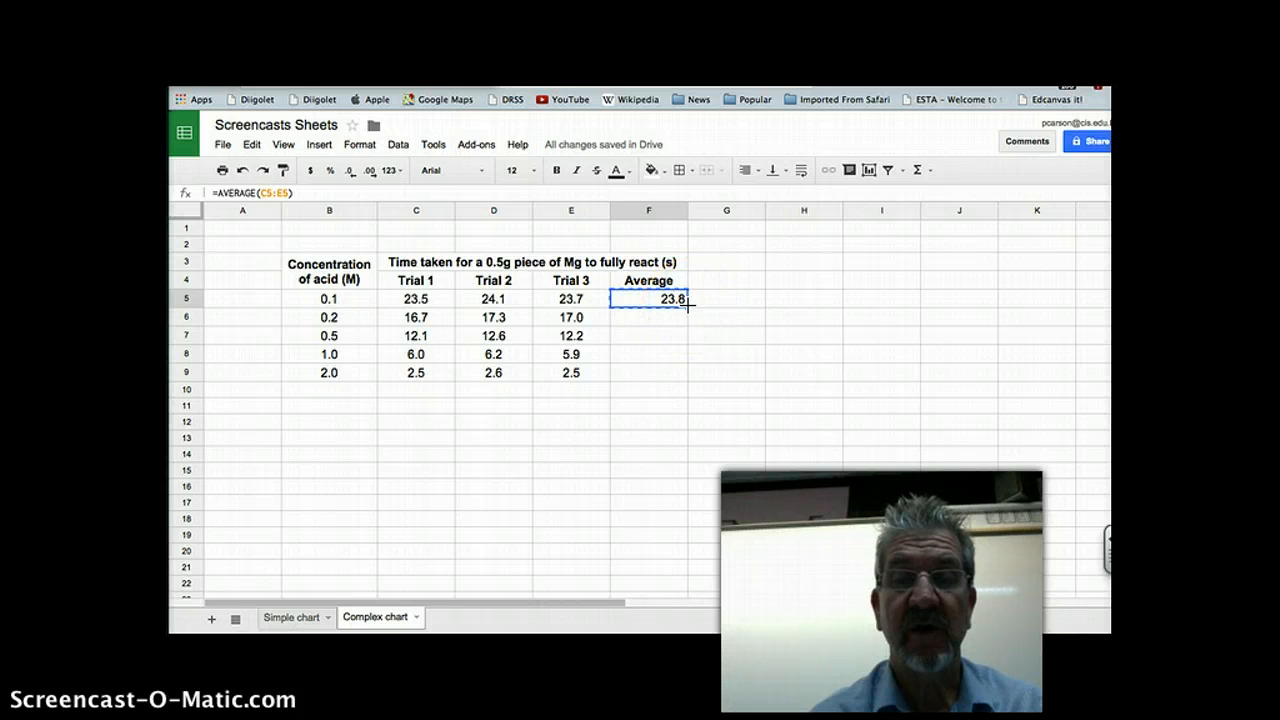
left_click_drag(688, 306, 688, 373)
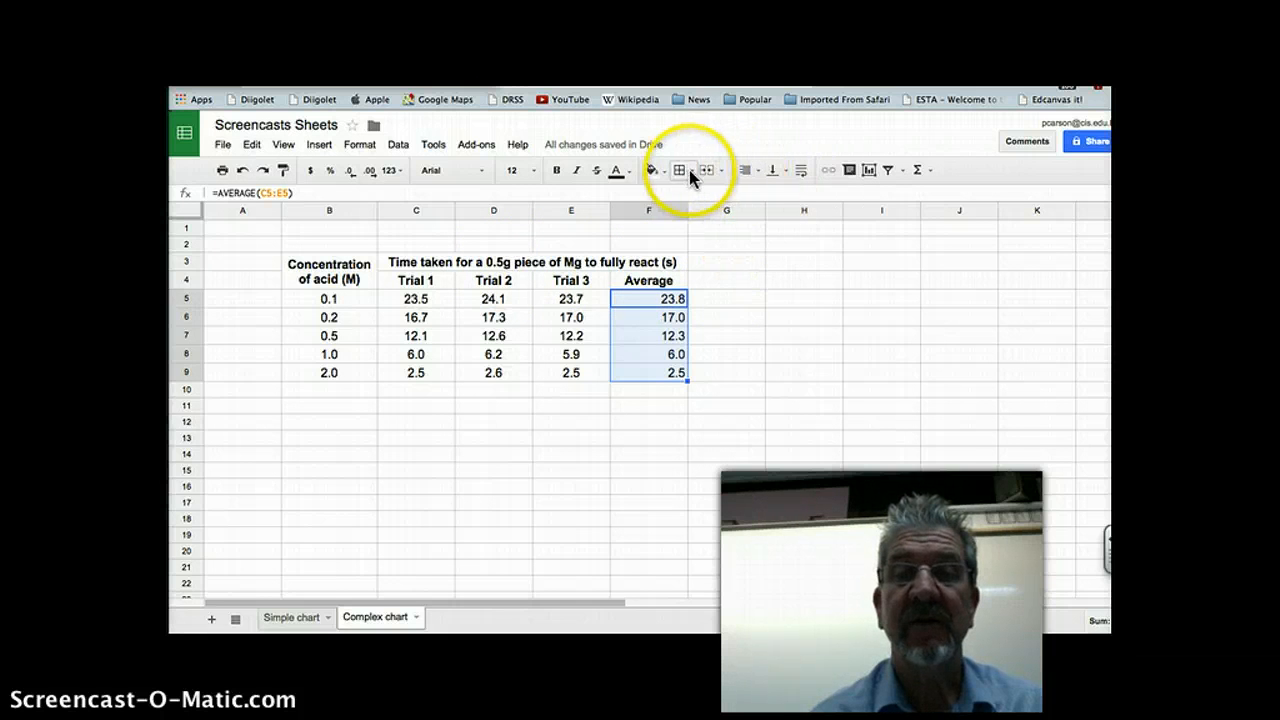
Centre the calculated averages in F5:F9 horizontally and make them bold.
left_click(752, 176)
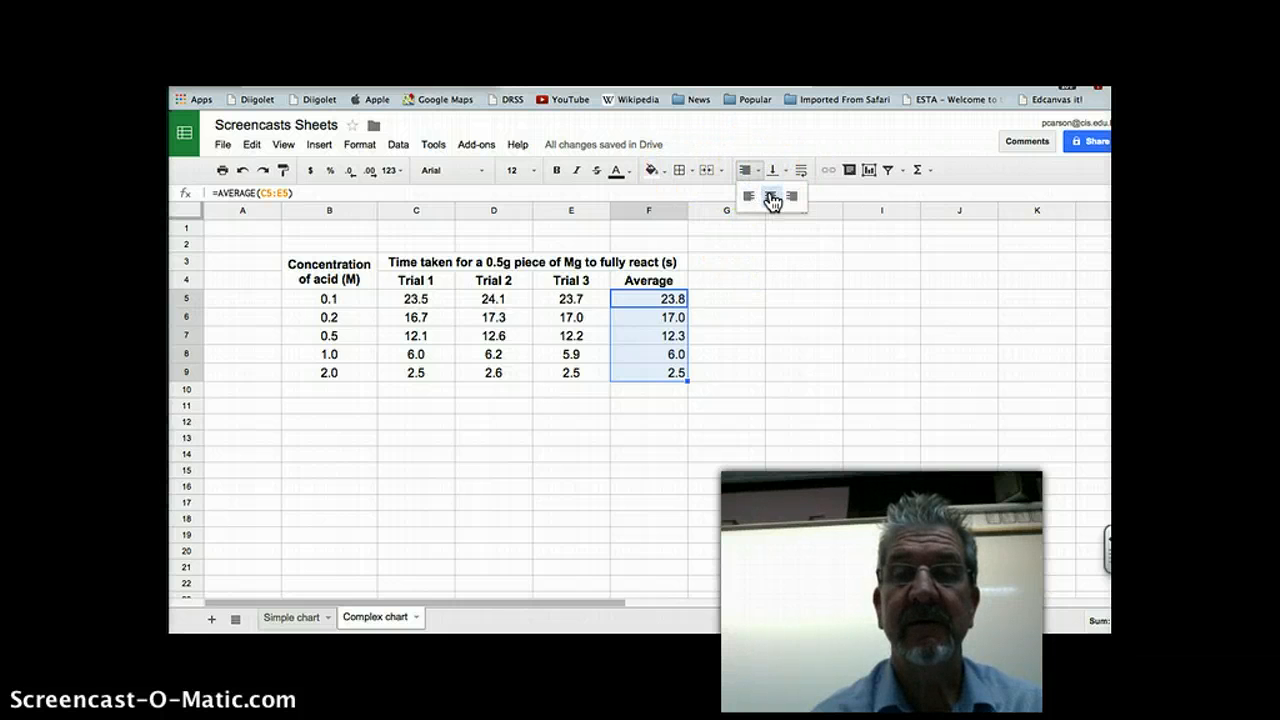
left_click(771, 198)
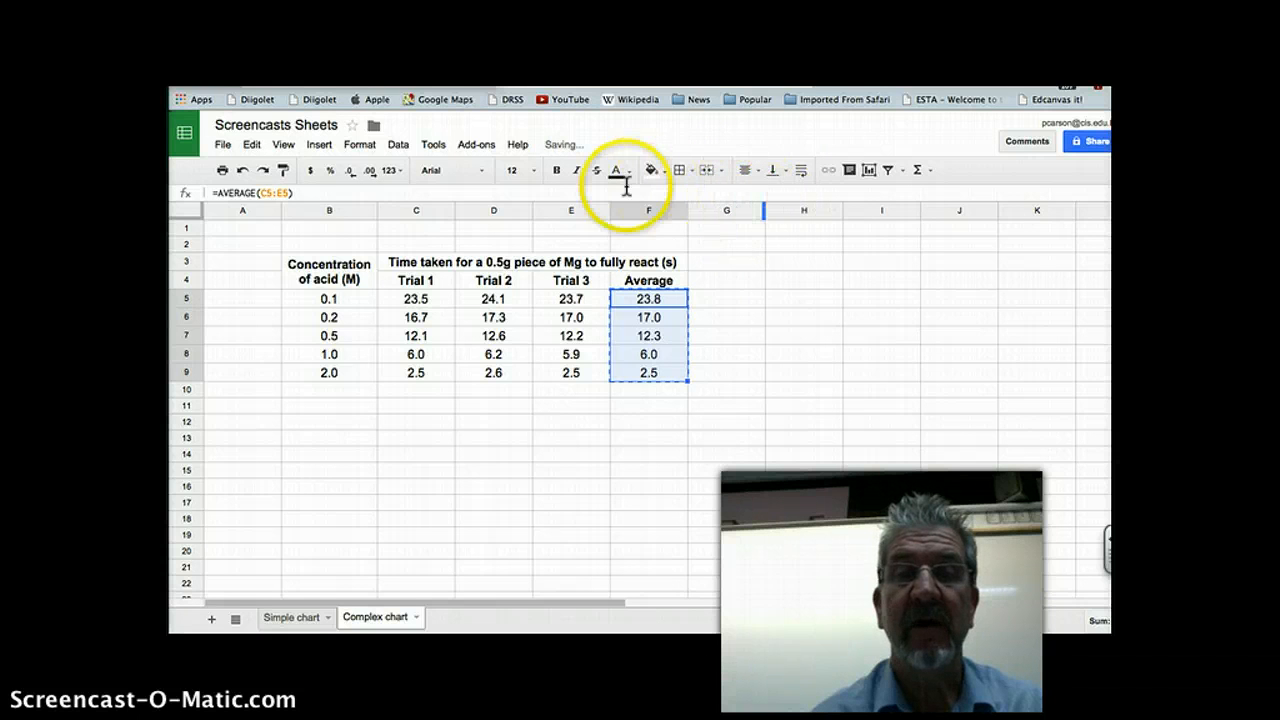
left_click(558, 172)
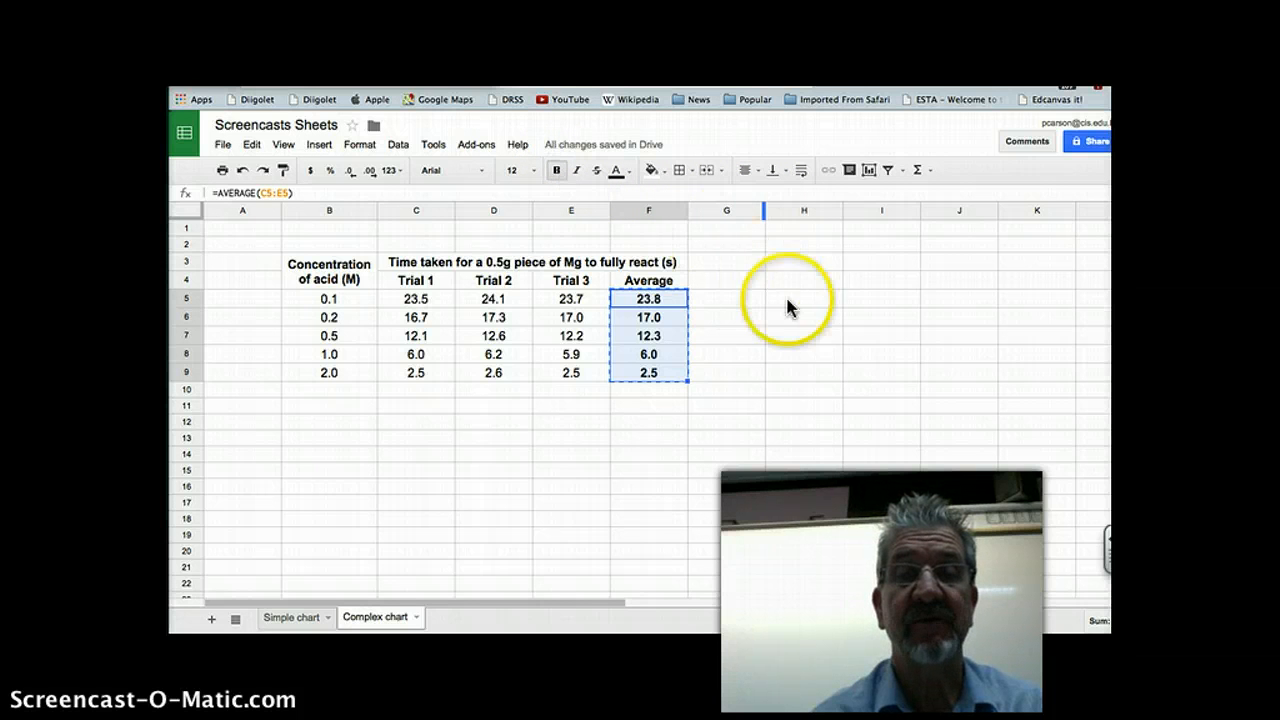
left_click(760, 338)
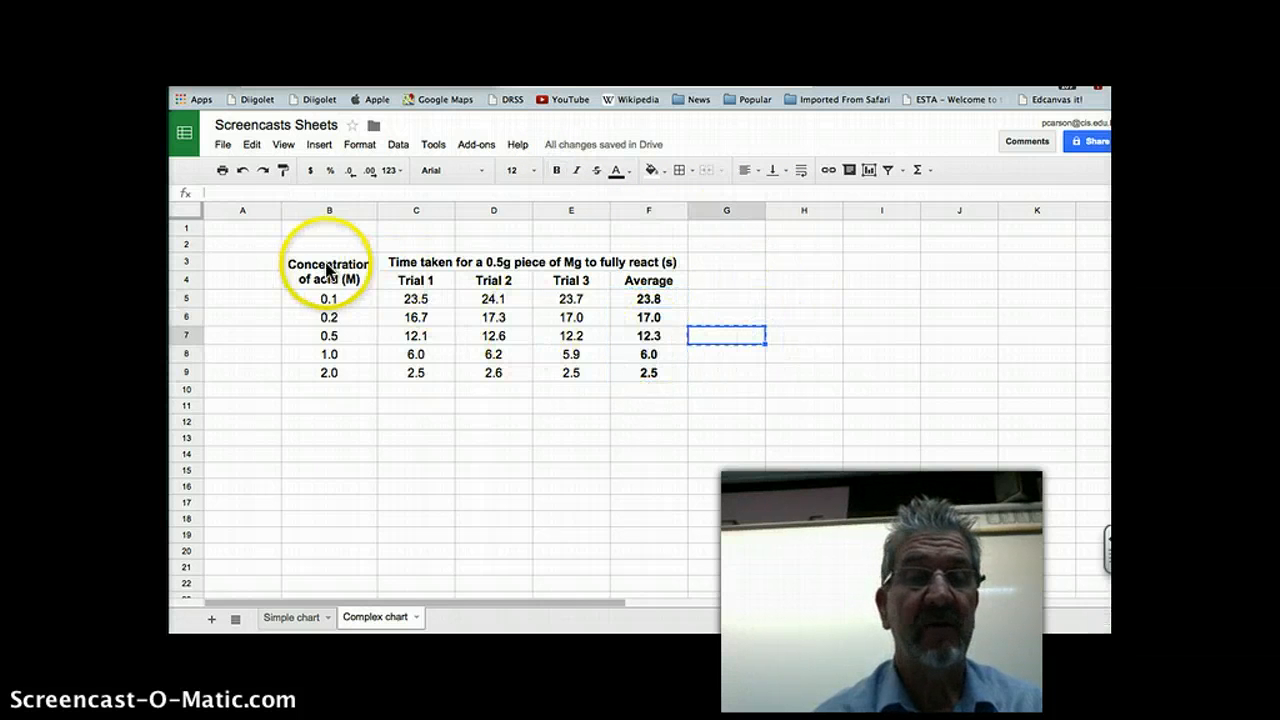
Apply all borders to the whole results table in B3:F9, including its headings.
left_click_drag(316, 270, 658, 380)
key("super+c")
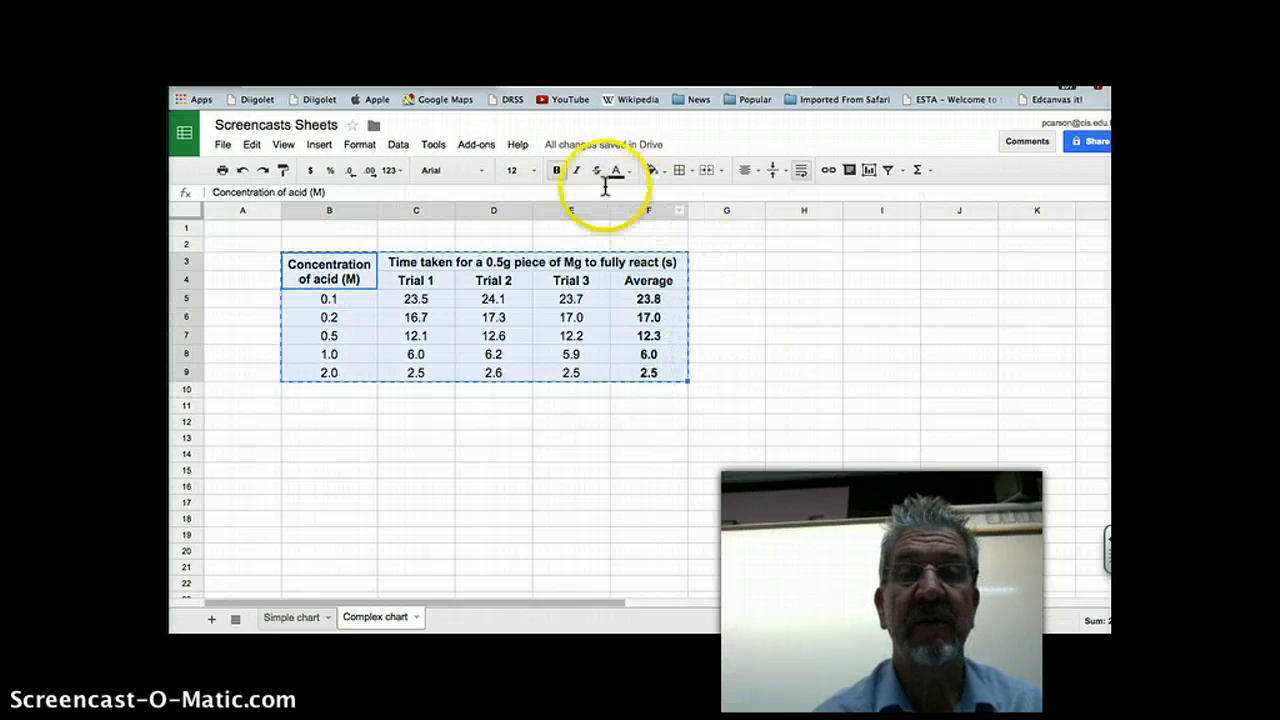
left_click(695, 176)
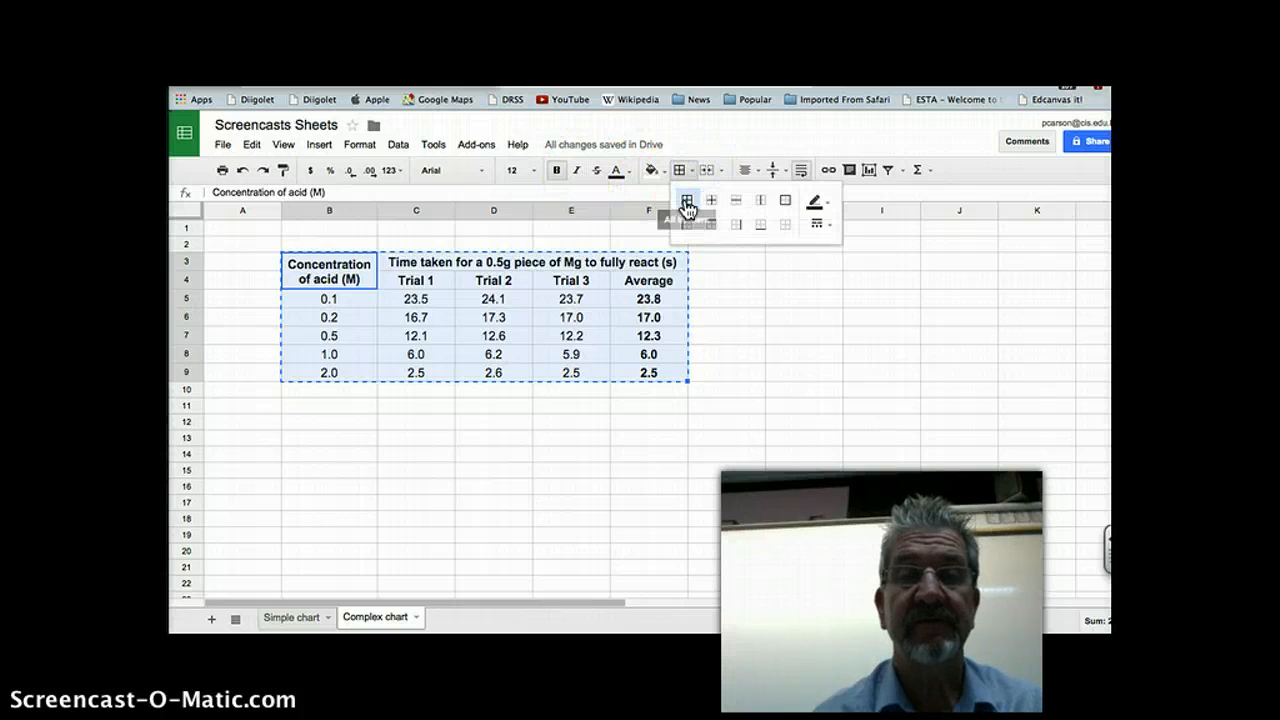
left_click(686, 201)
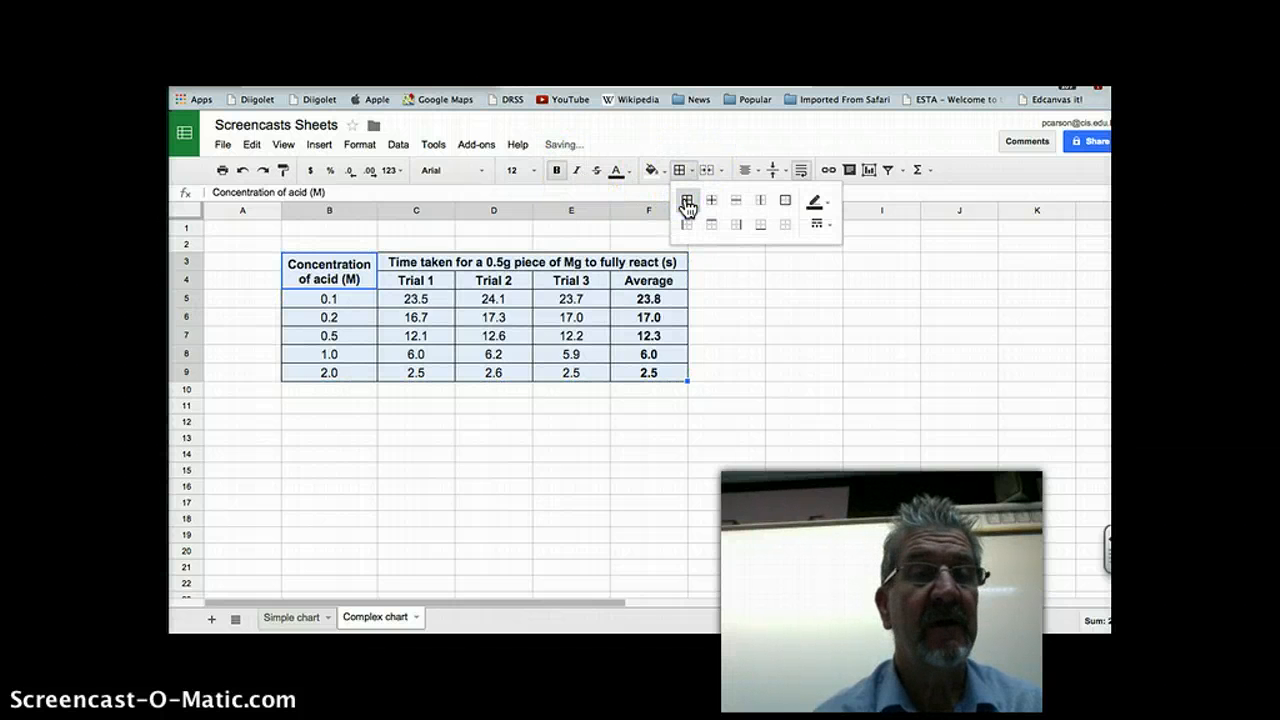
left_click(727, 340)
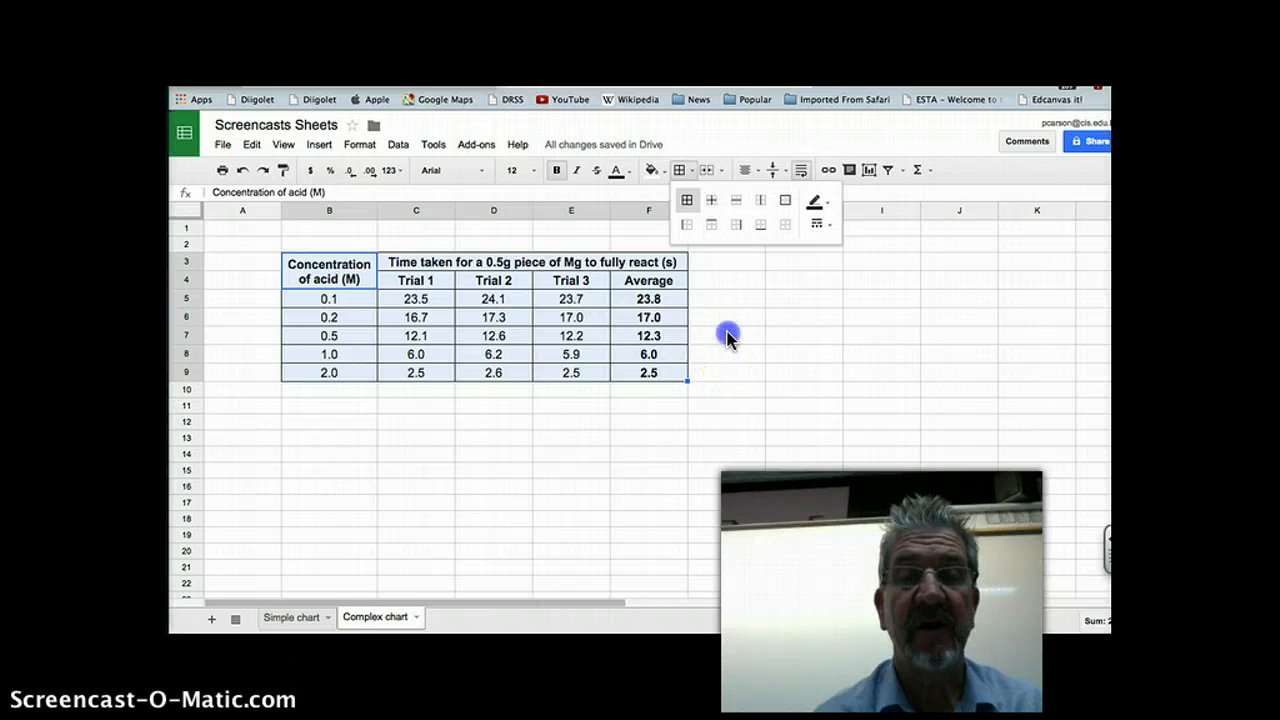